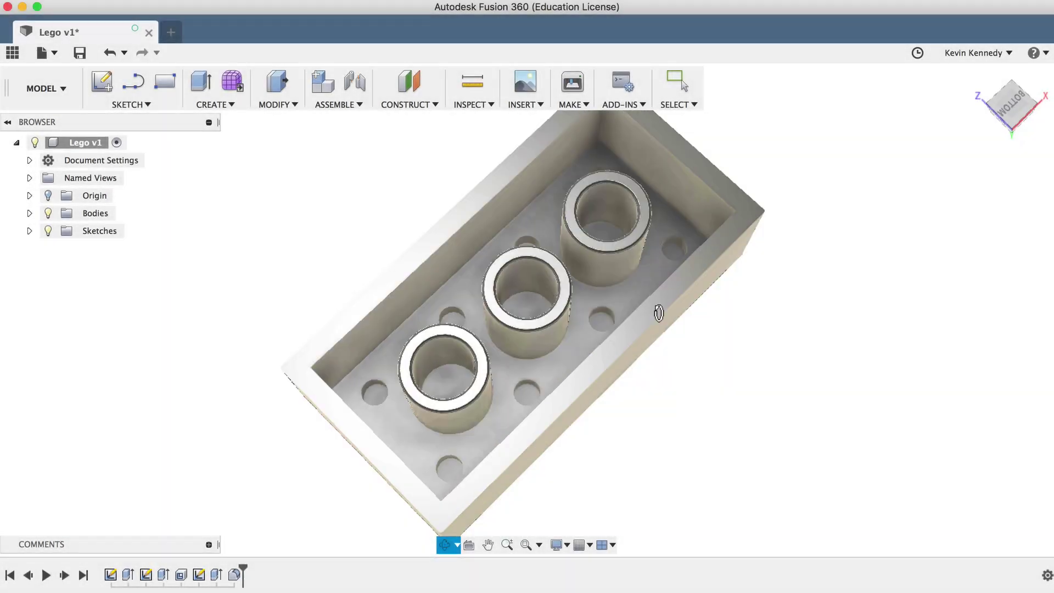
Step: Orbit the finished Lego brick to show it from all sides
{"action": "left_click_drag", "start_coordinate": [659, 313], "coordinate": [452, 578]}
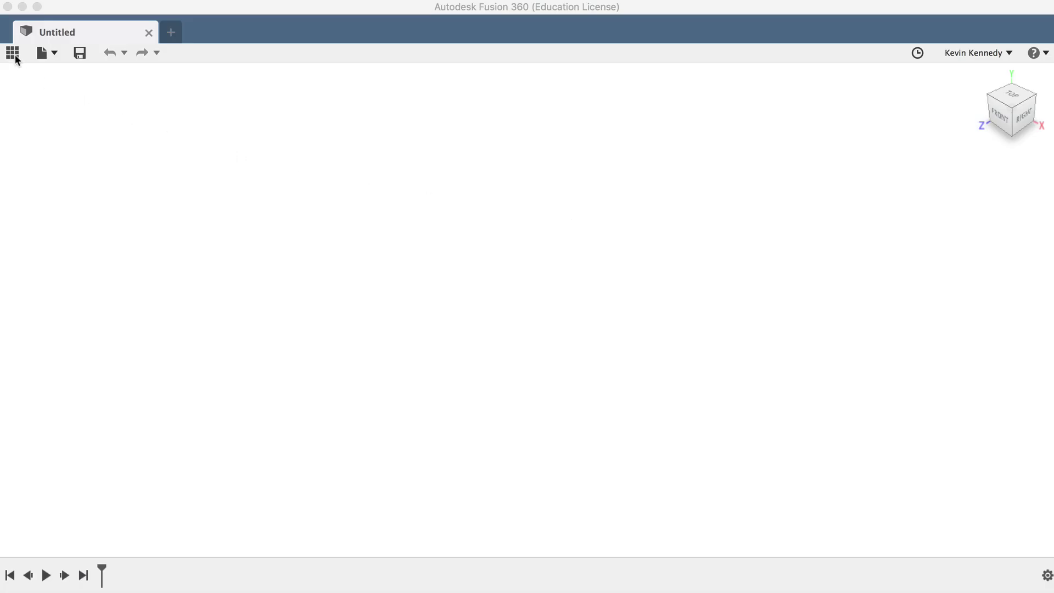
Step: Create a 'Learn Fusion 360 in 30 Days' folder in the Data Panel and open it
{"action": "left_click", "coordinate": [12, 53]}
{"action": "left_click", "coordinate": [209, 101]}
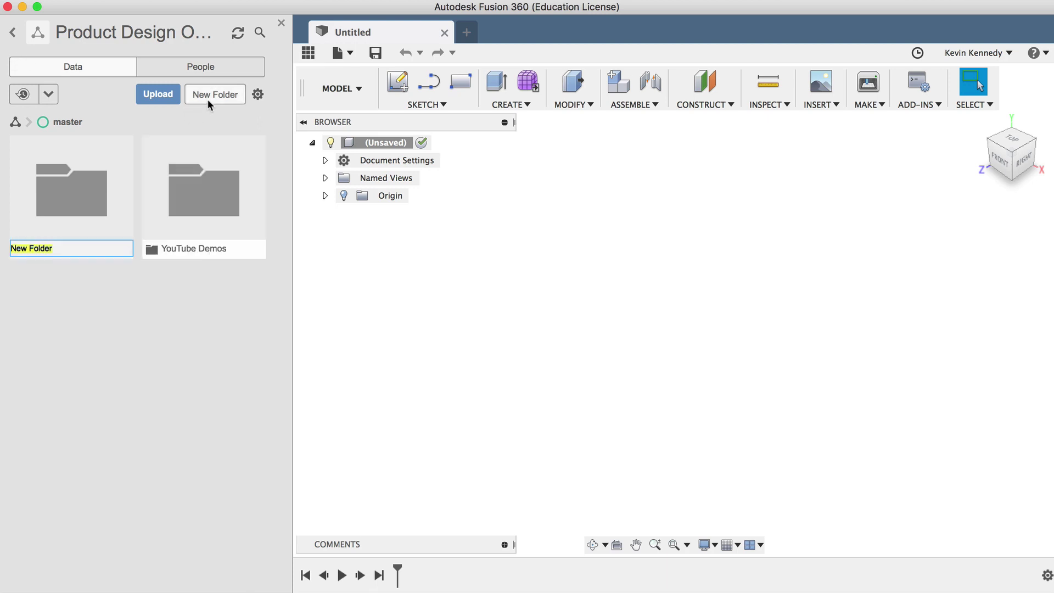
{"action": "type", "text": "Learn"}
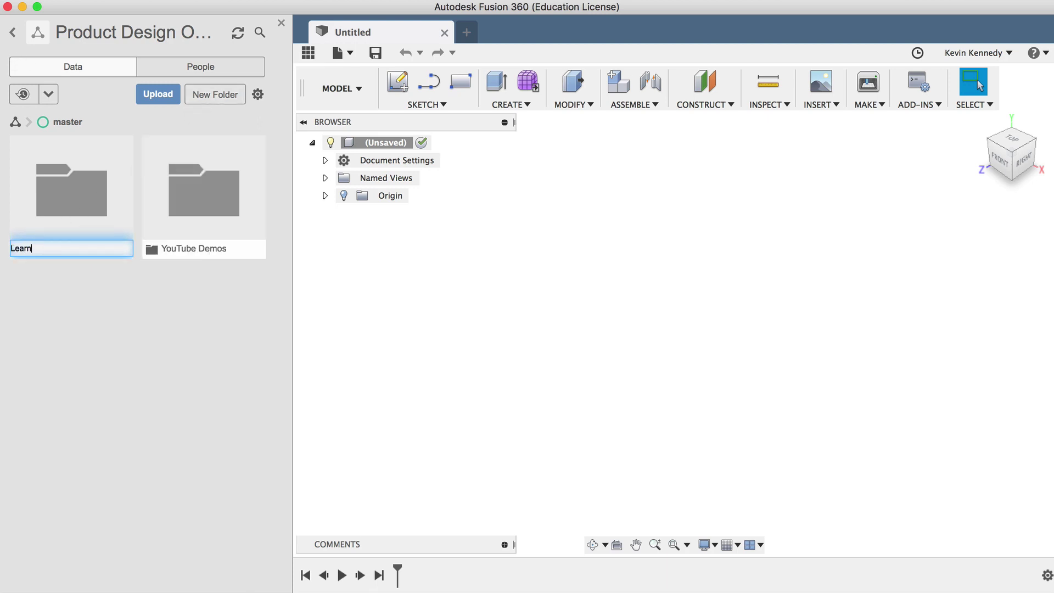
{"action": "type", "text": " Fusion 360"}
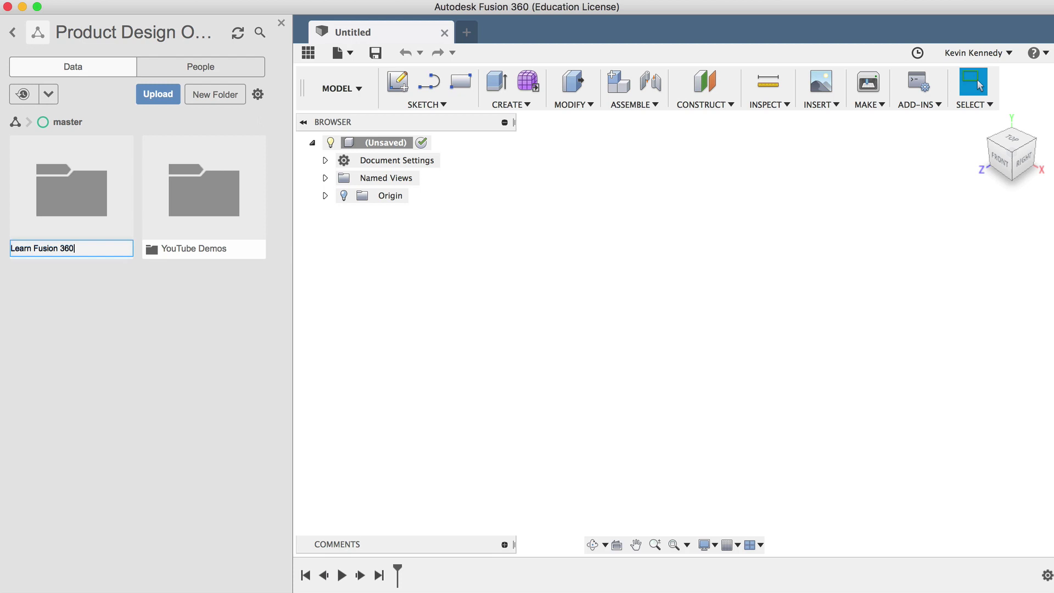
{"action": "type", "text": " in 30 Days"}
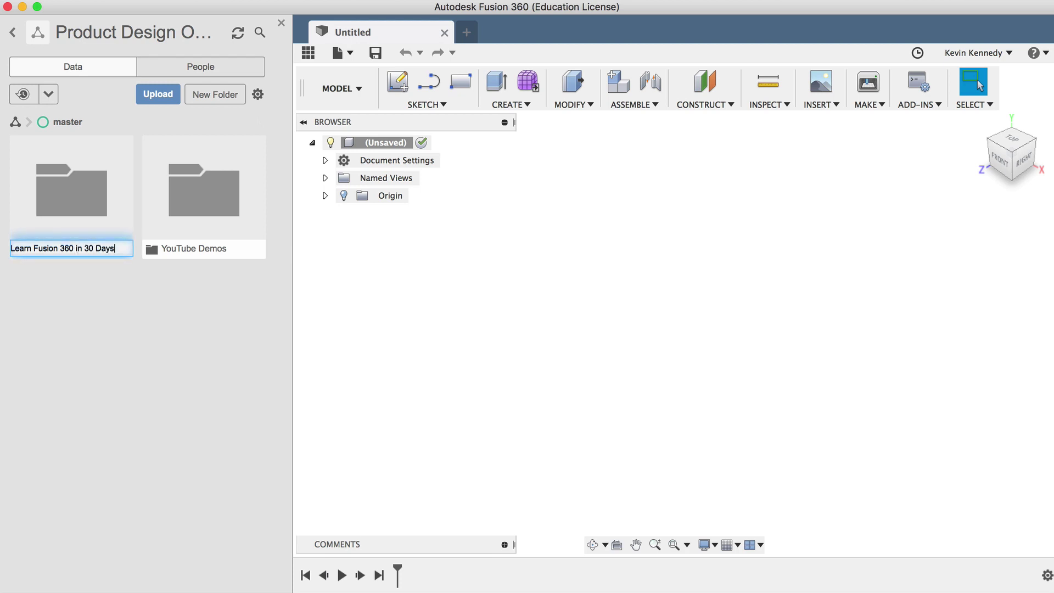
{"action": "key", "text": "Return"}
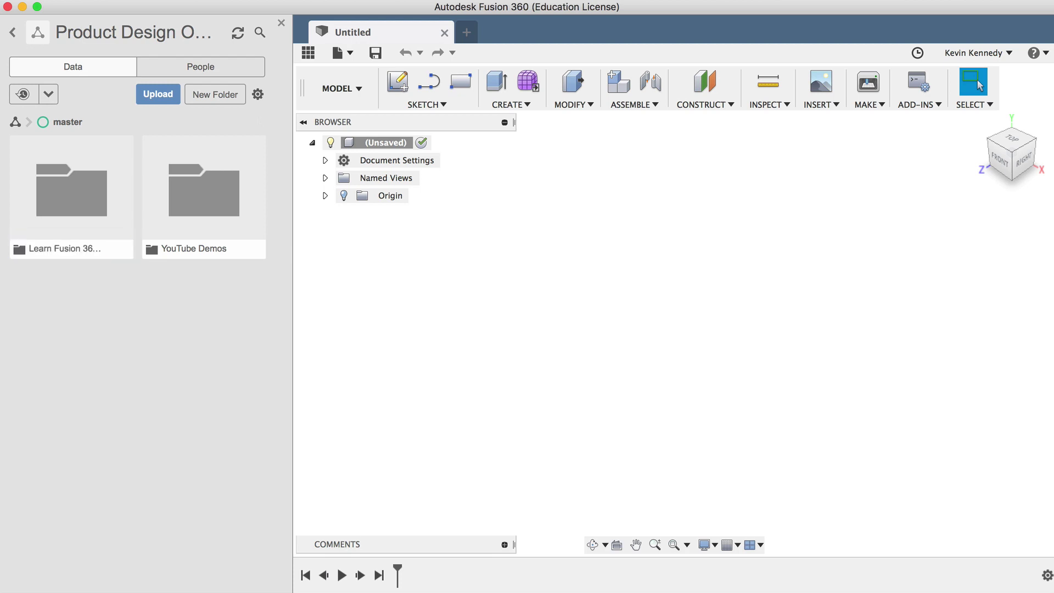
{"action": "double_click", "coordinate": [80, 201]}
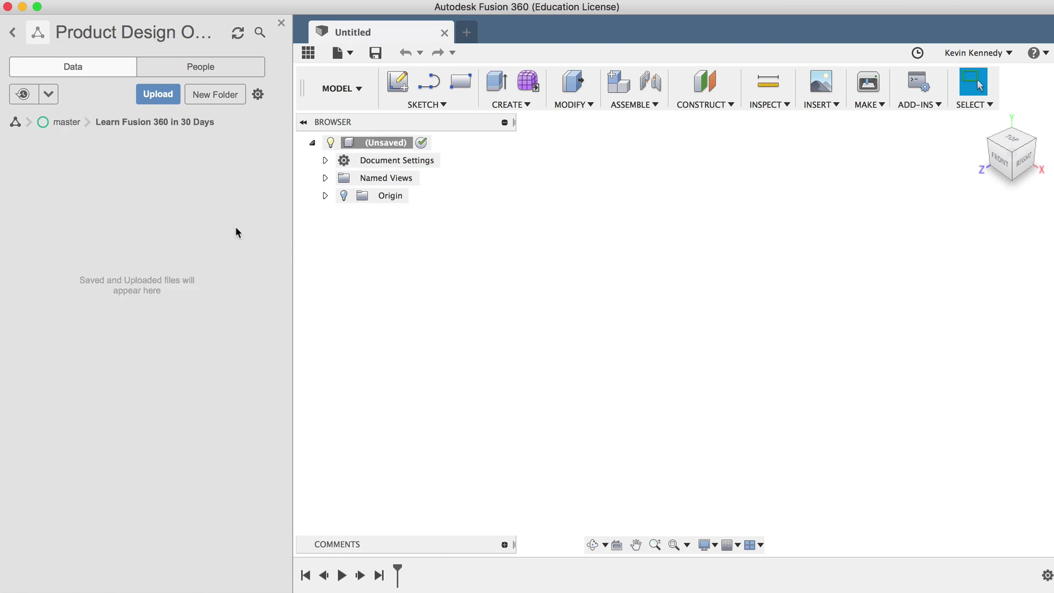
{"action": "left_click", "coordinate": [306, 54]}
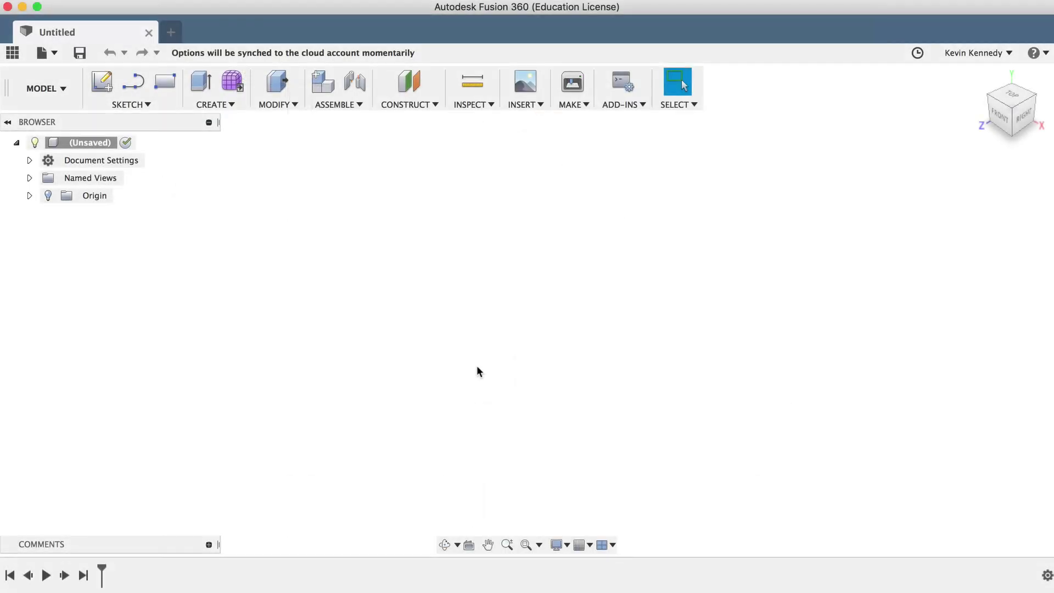
Step: Set the default design units for new designs to mm in Preferences
{"action": "left_click", "coordinate": [55, 1]}
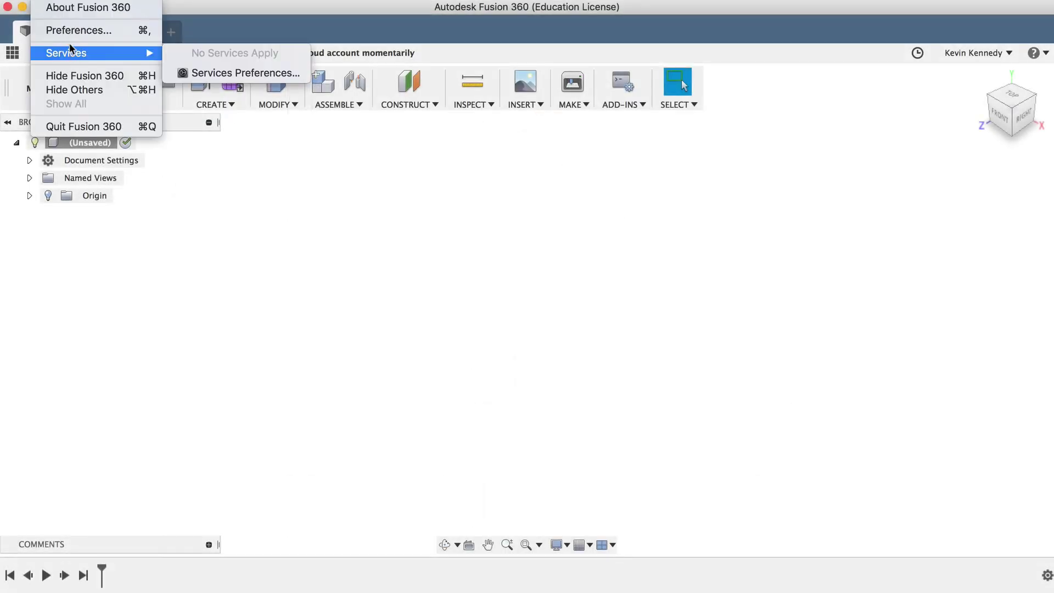
{"action": "left_click", "coordinate": [72, 31]}
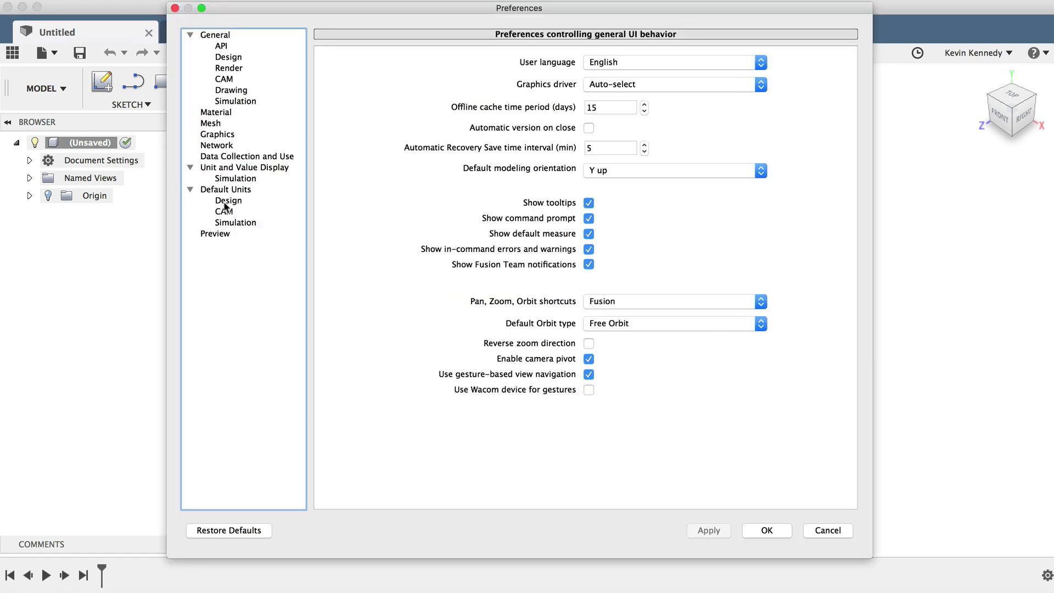
{"action": "left_click", "coordinate": [227, 201]}
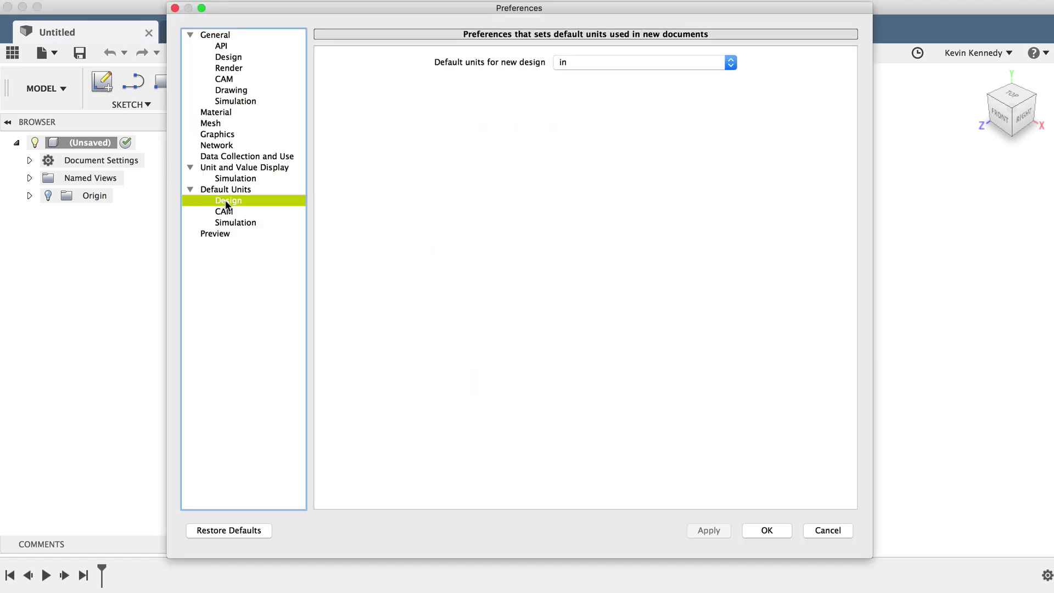
{"action": "left_click", "coordinate": [618, 63]}
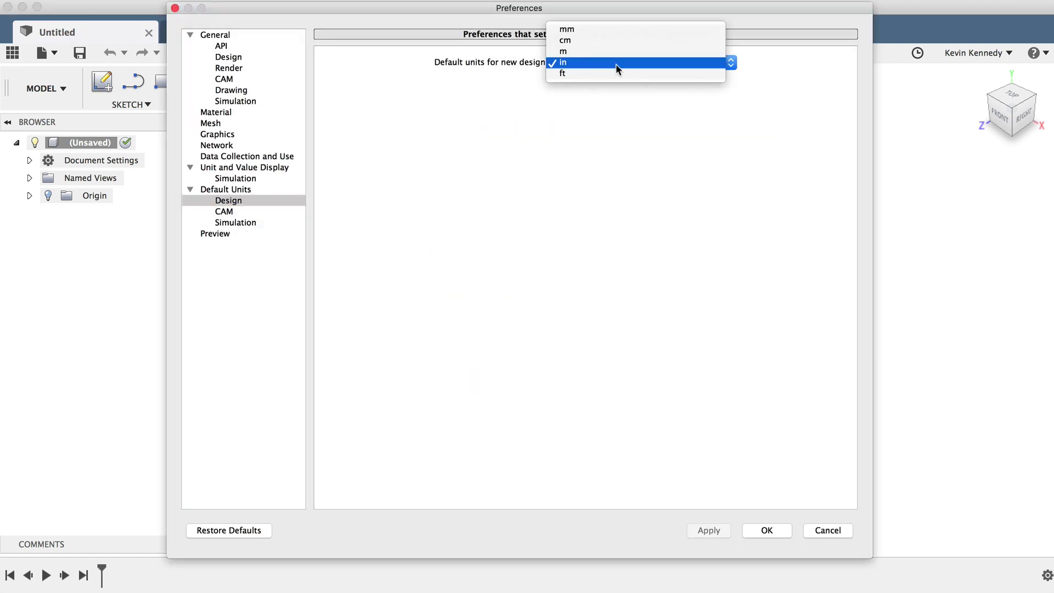
{"action": "left_click", "coordinate": [621, 32]}
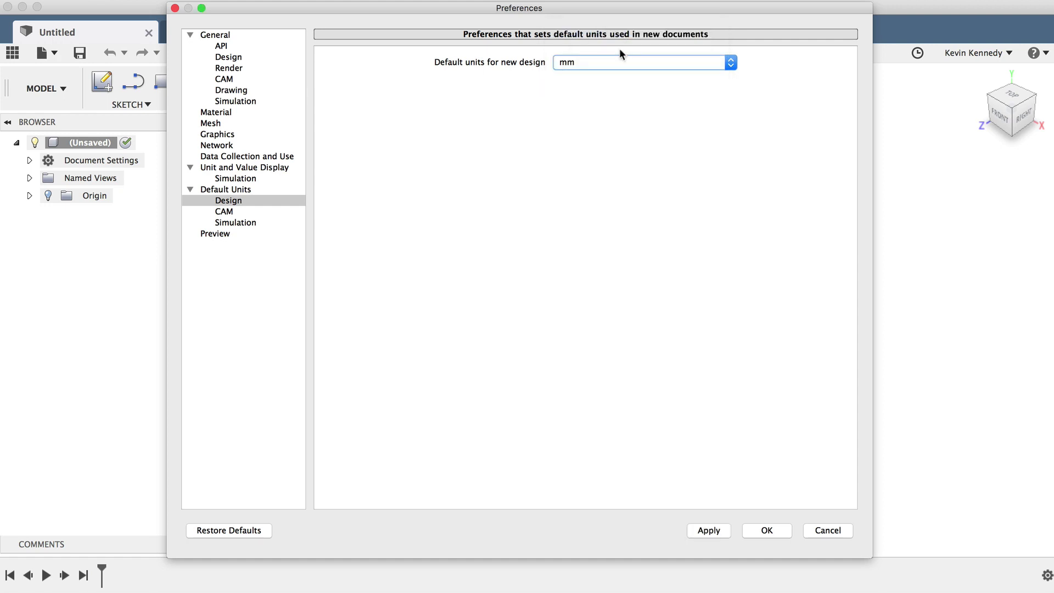
{"action": "left_click", "coordinate": [758, 532]}
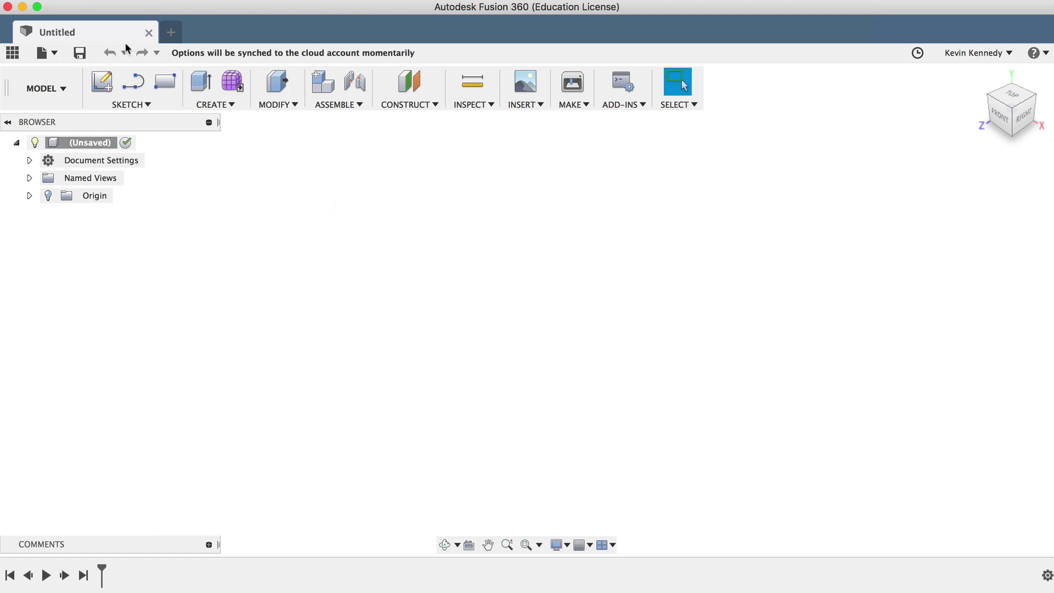
Step: Start a new design, close the old Untitled tab, and review the Sketch tools list
{"action": "left_click", "coordinate": [174, 34]}
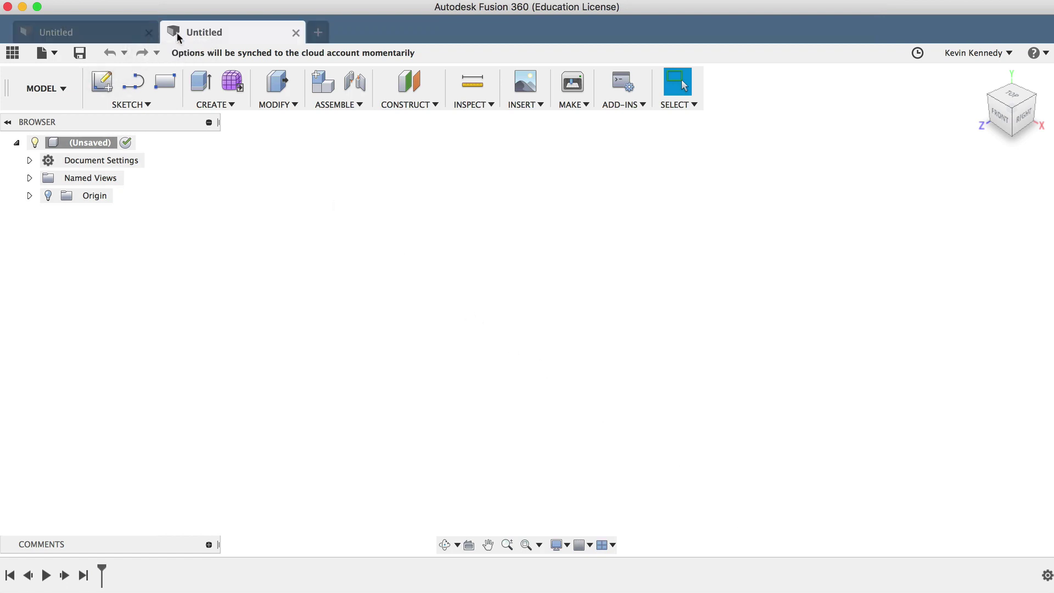
{"action": "left_click", "coordinate": [149, 33]}
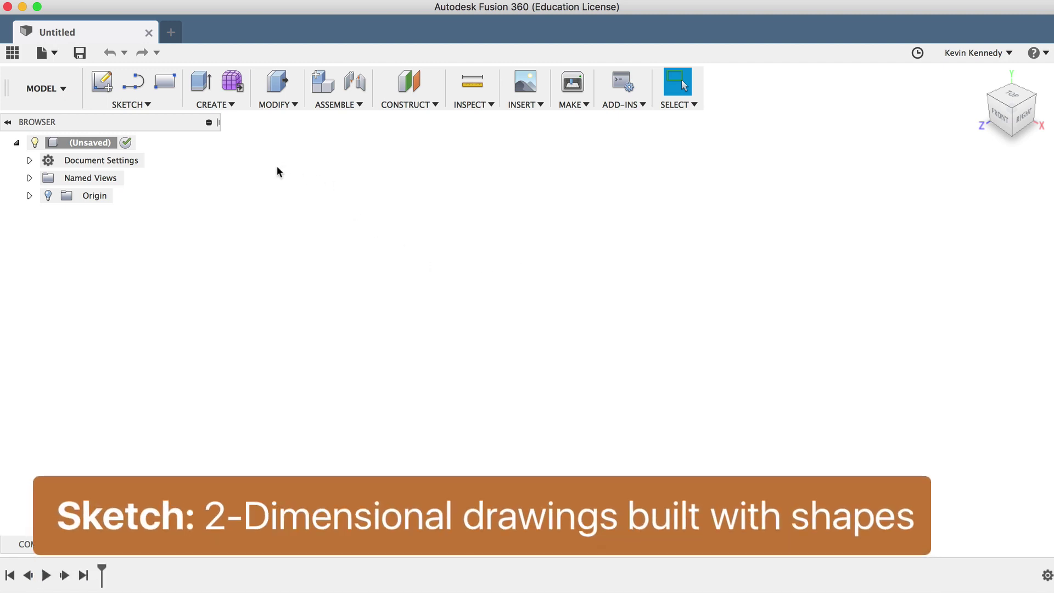
{"action": "left_click", "coordinate": [149, 105]}
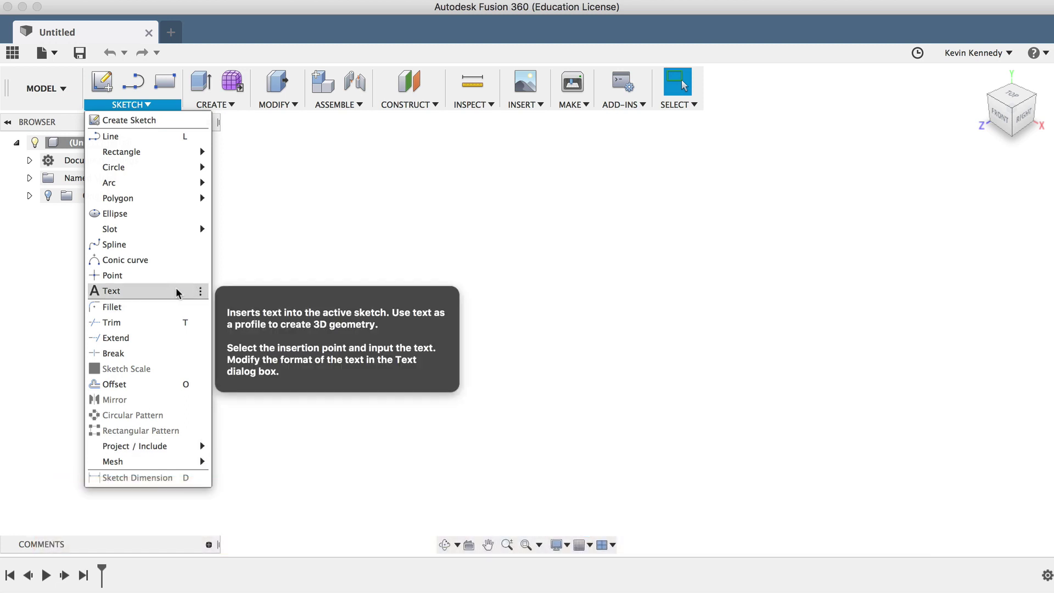
{"action": "mouse_move", "coordinate": [189, 228]}
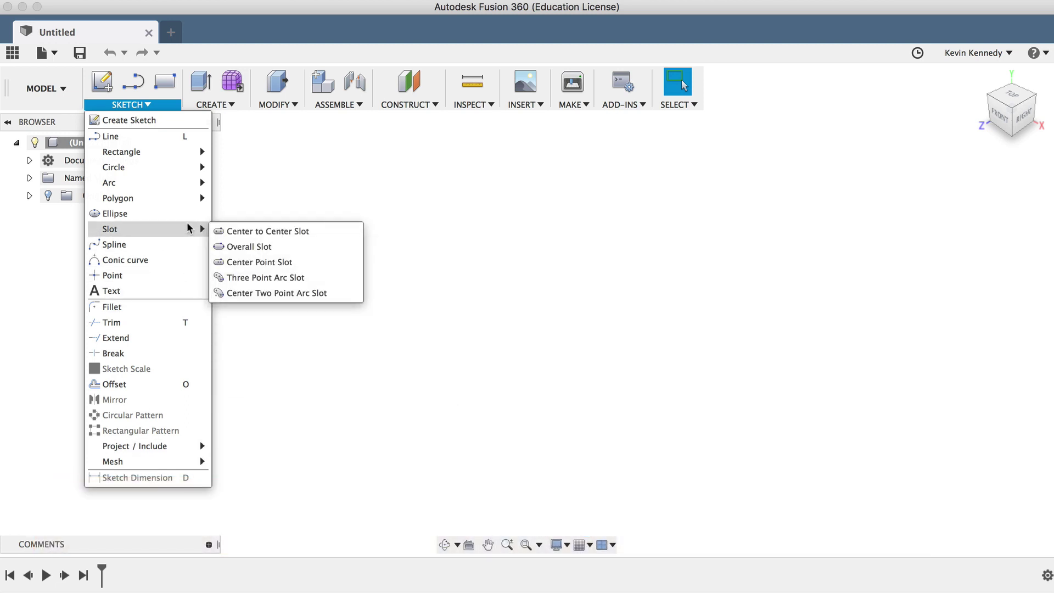
{"action": "mouse_move", "coordinate": [190, 188]}
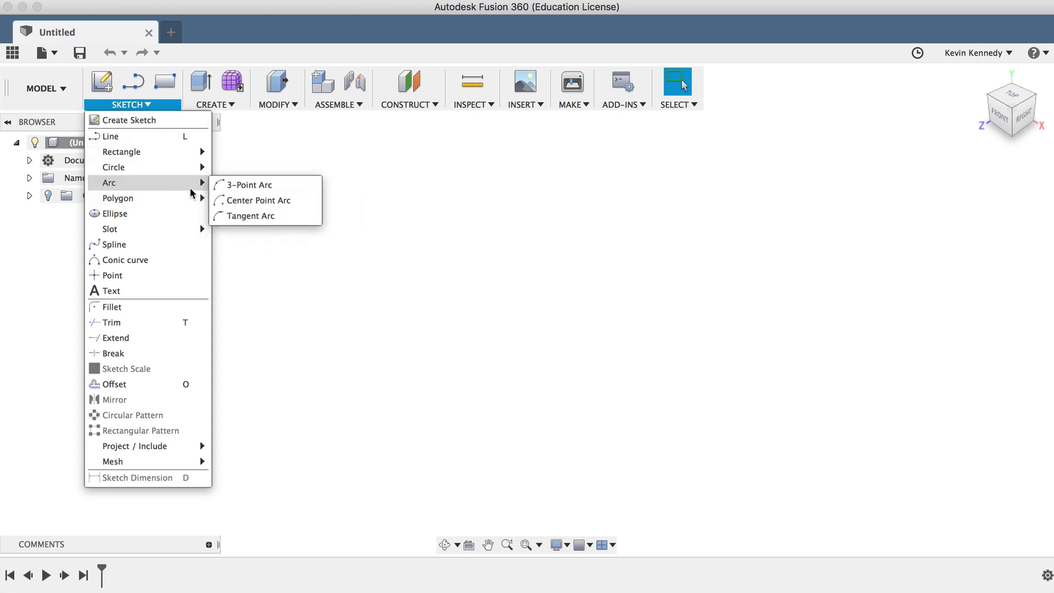
{"action": "mouse_move", "coordinate": [191, 156]}
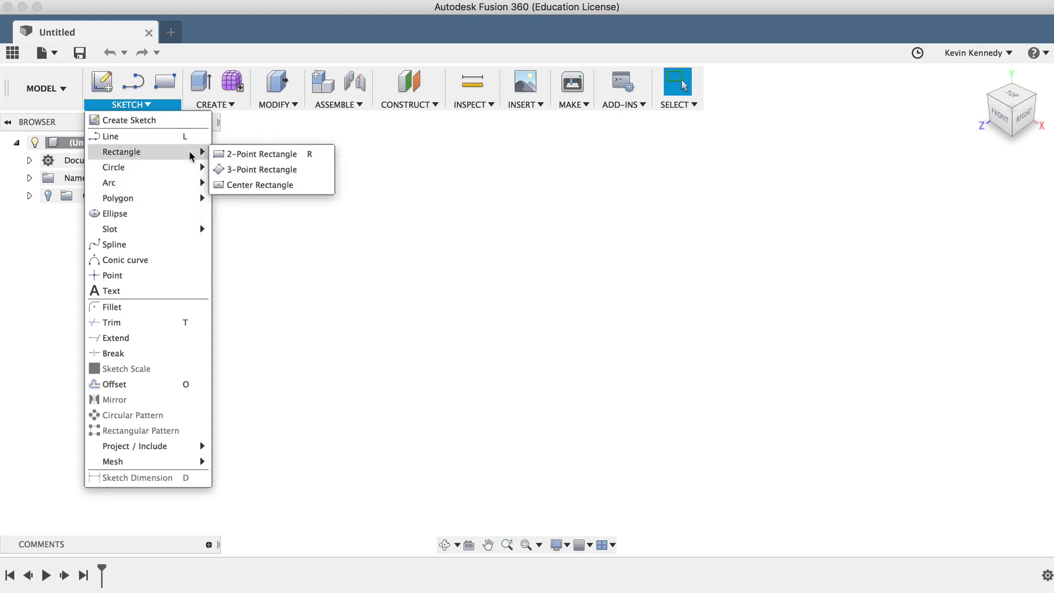
{"action": "left_click", "coordinate": [236, 156]}
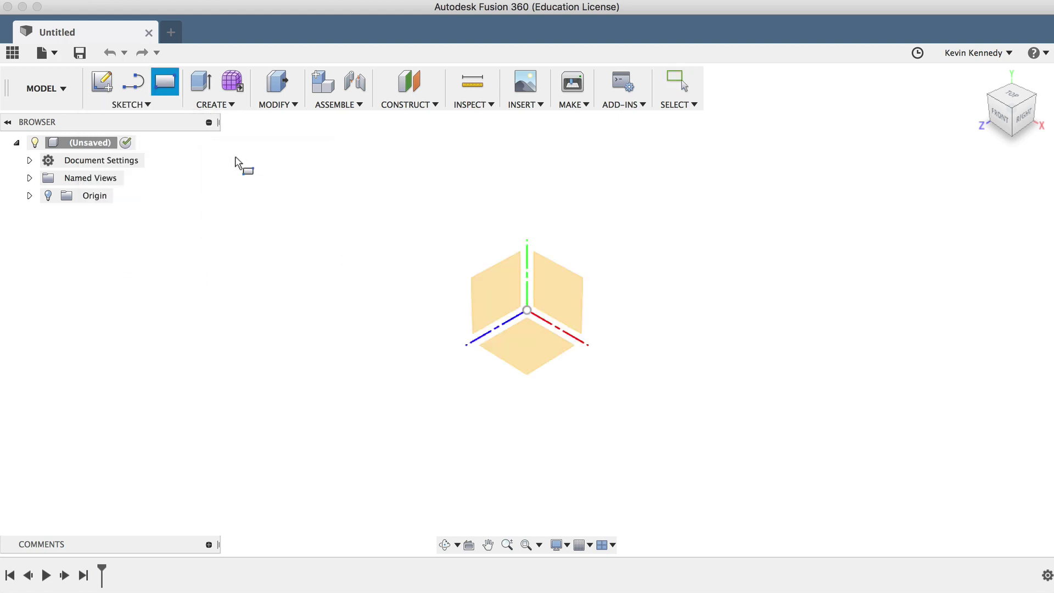
{"action": "left_click", "coordinate": [540, 359]}
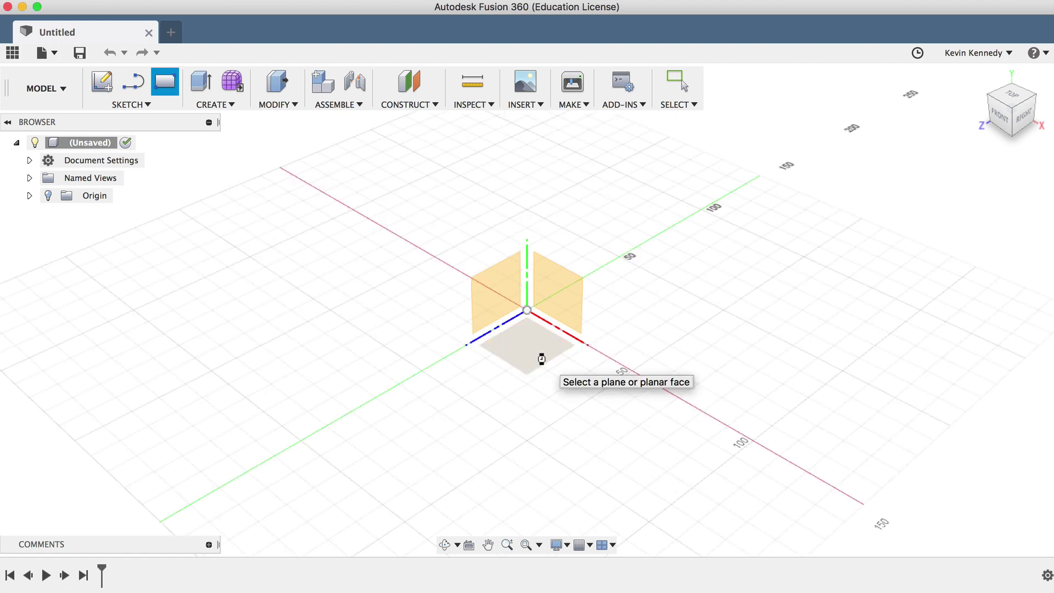
{"action": "left_click", "coordinate": [538, 355]}
{"action": "left_click", "coordinate": [469, 268]}
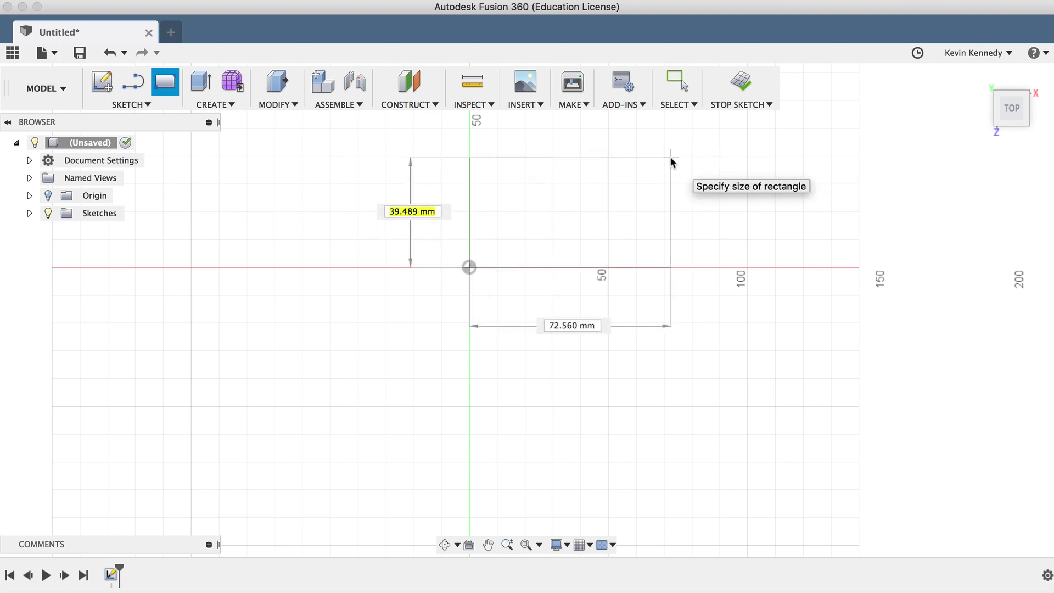
{"action": "type", "text": "15.8"}
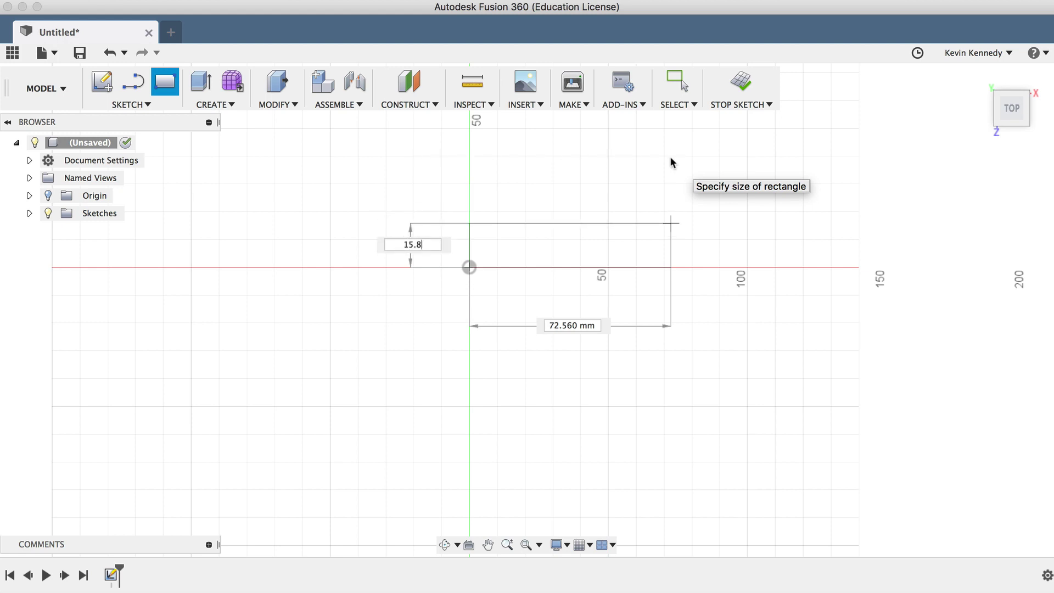
{"action": "key", "text": "Tab"}
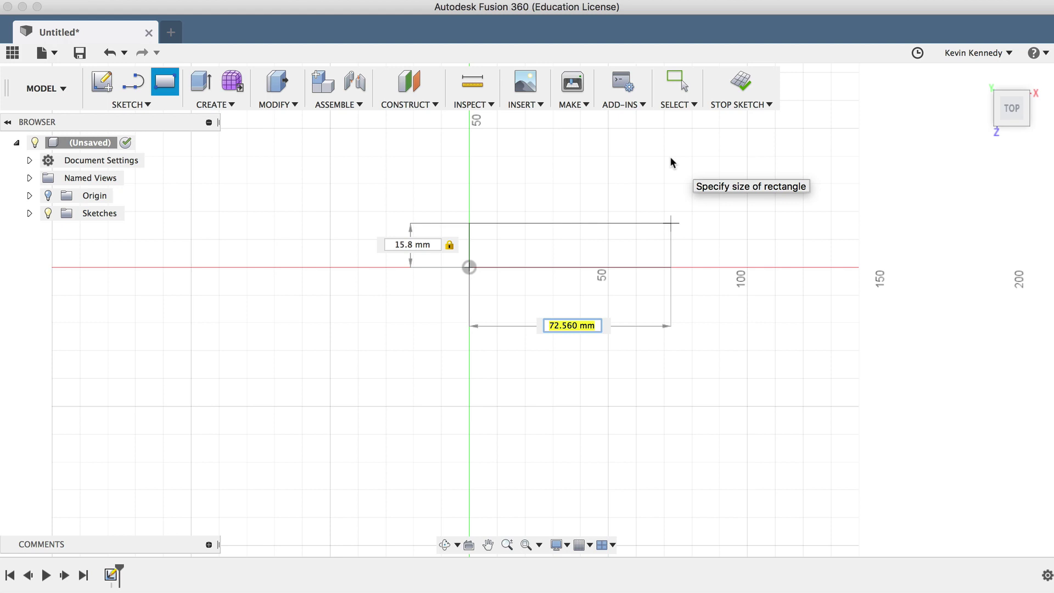
{"action": "type", "text": "31.8"}
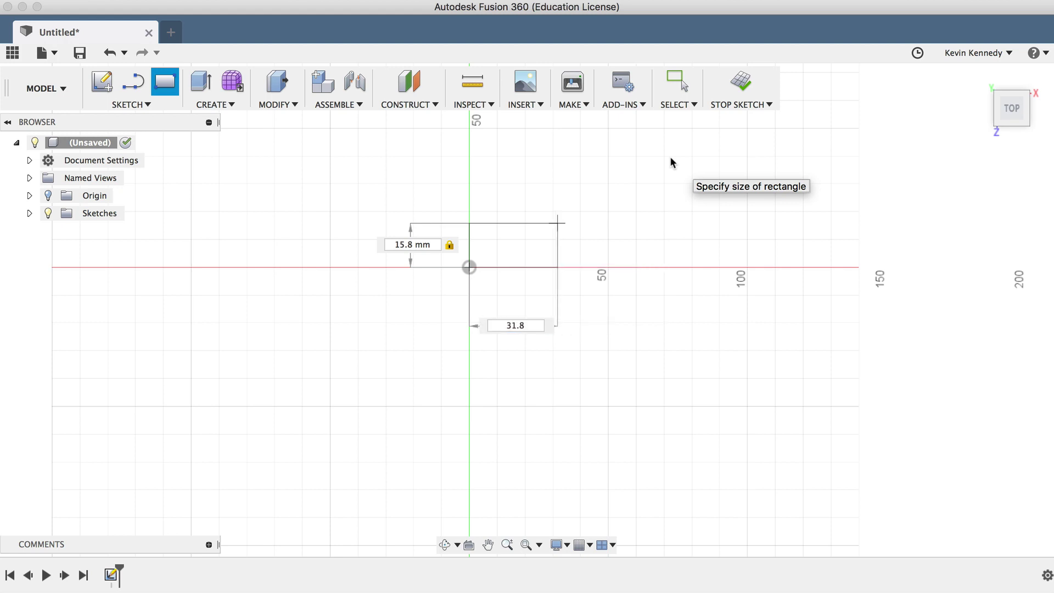
{"action": "key", "text": "Return"}
{"action": "scroll", "coordinate": [599, 196], "scroll_direction": "up", "scroll_amount": 3}
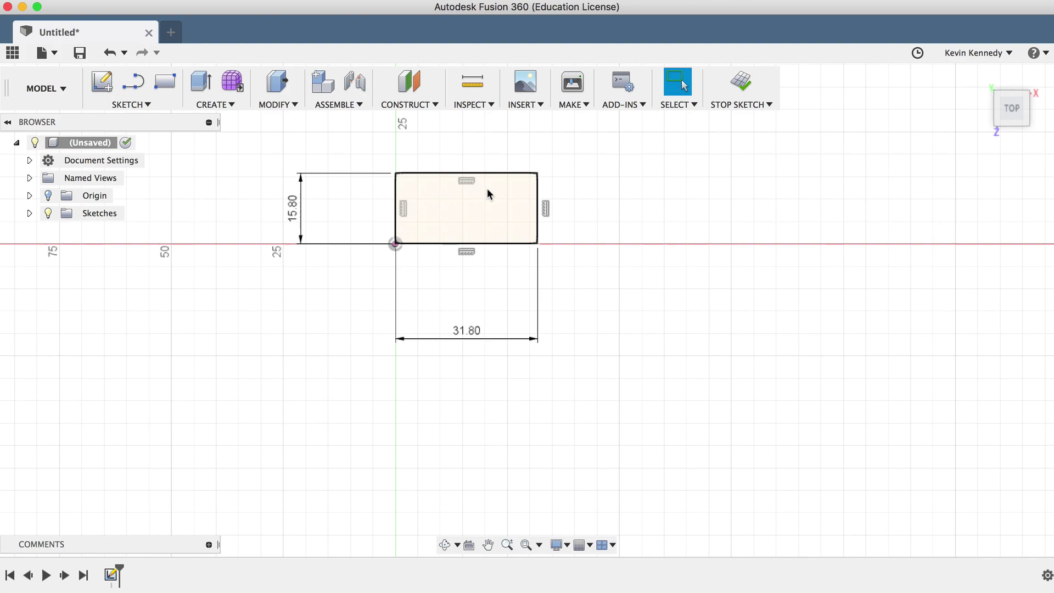
{"action": "scroll", "coordinate": [488, 192], "scroll_direction": "up", "scroll_amount": 2}
{"action": "scroll", "coordinate": [488, 190], "scroll_direction": "up", "scroll_amount": 4}
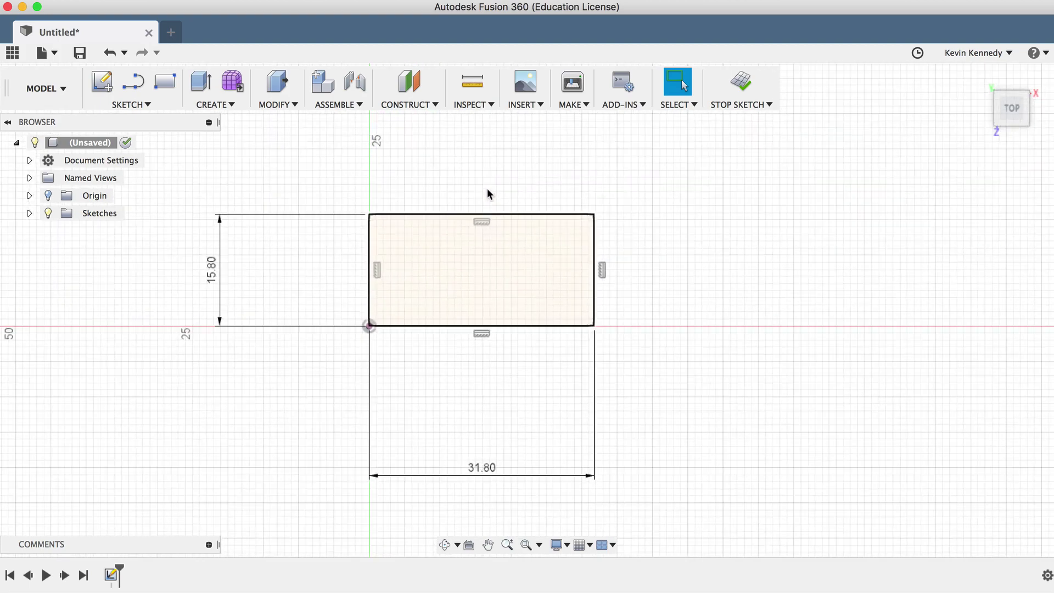
{"action": "scroll", "coordinate": [488, 190], "scroll_direction": "up", "scroll_amount": 3}
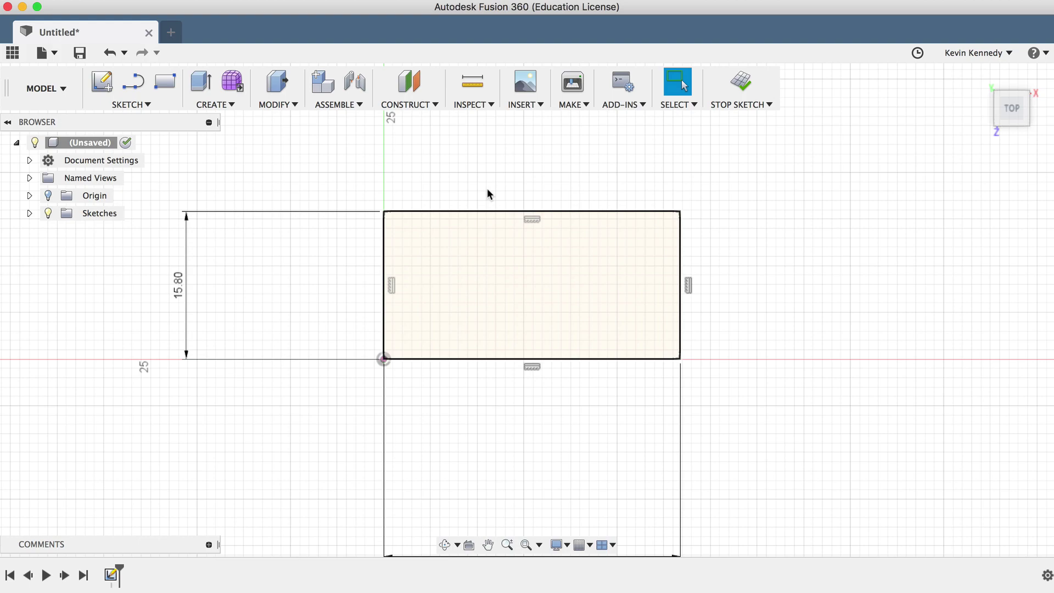
{"action": "scroll", "coordinate": [487, 190], "scroll_direction": "up", "scroll_amount": 3}
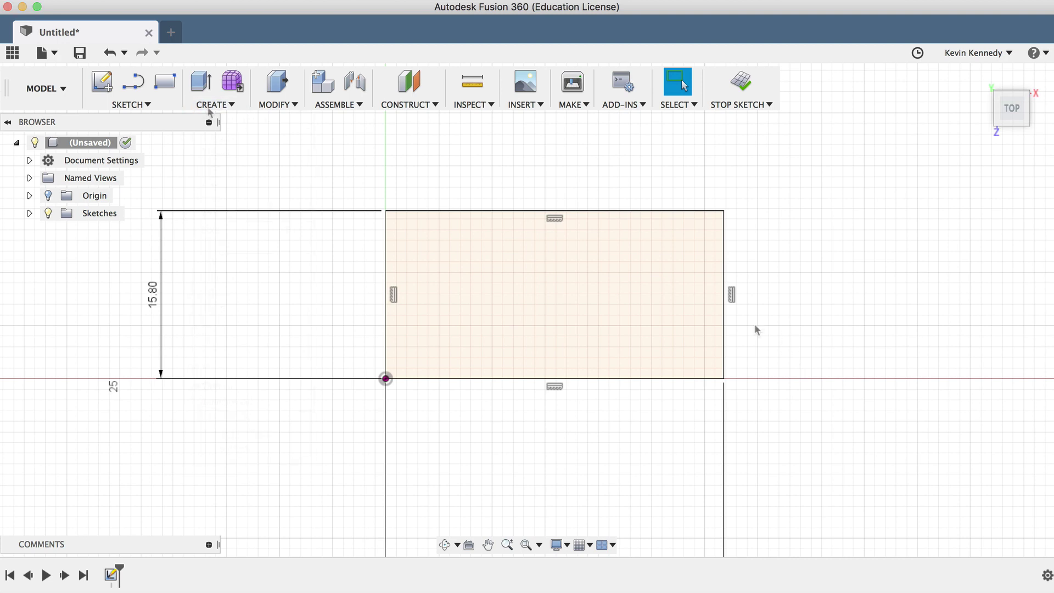
Step: Extrude the rectangle 10 mm into a solid box and begin saving the design
{"action": "left_click", "coordinate": [209, 105]}
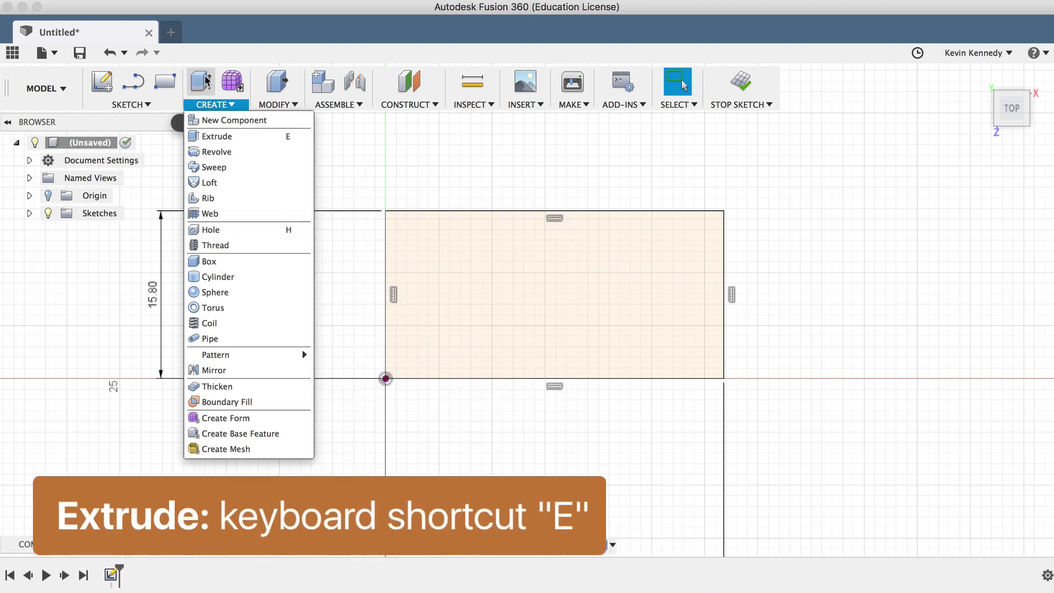
{"action": "key", "text": "e"}
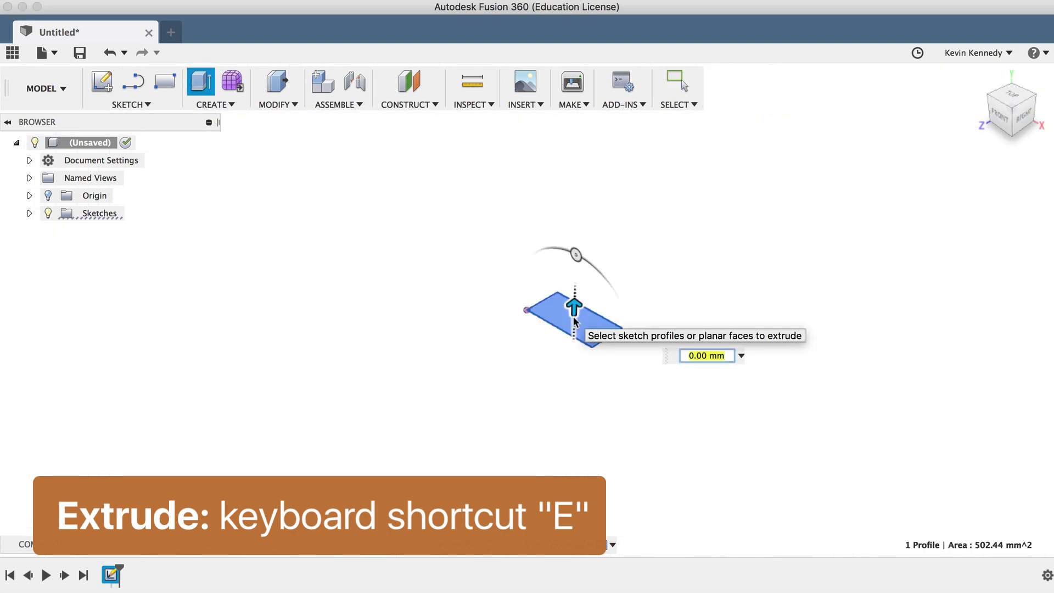
{"action": "type", "text": "10"}
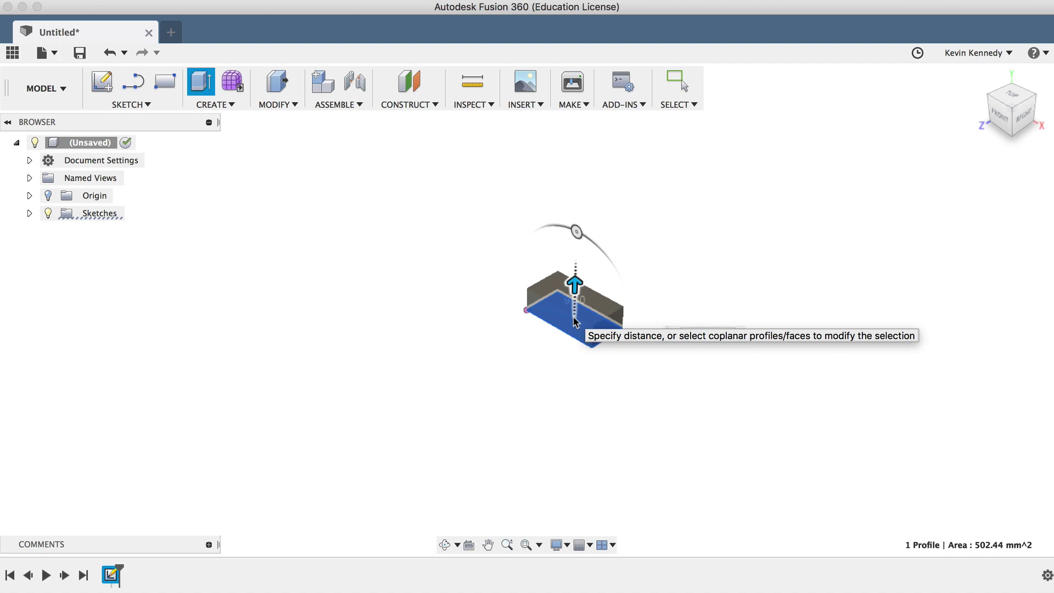
{"action": "key", "text": "Return"}
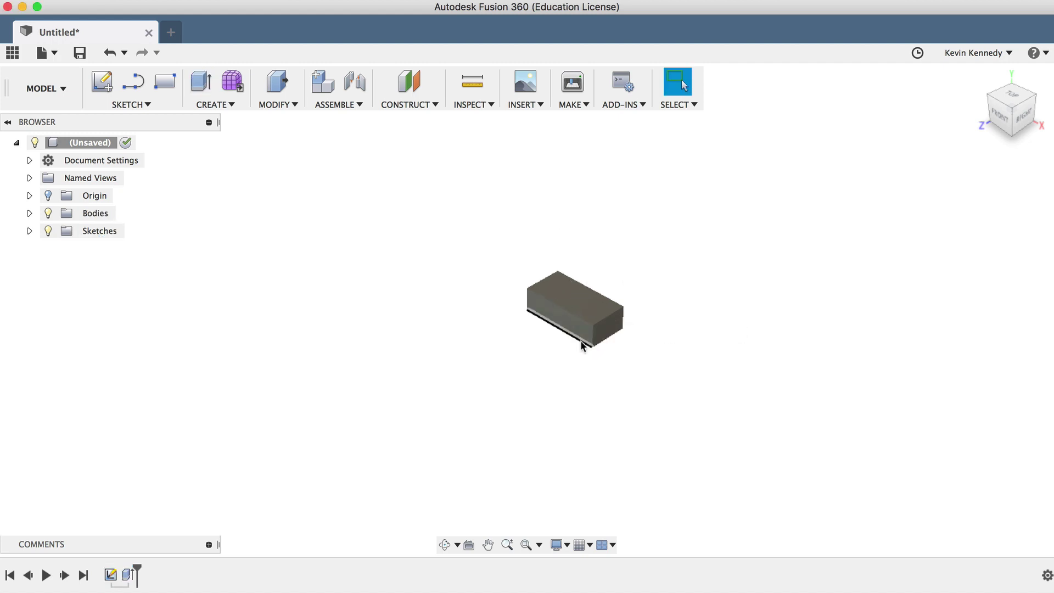
{"action": "scroll", "coordinate": [582, 346], "scroll_direction": "up", "scroll_amount": 3}
{"action": "scroll", "coordinate": [582, 346], "scroll_direction": "up", "scroll_amount": 5}
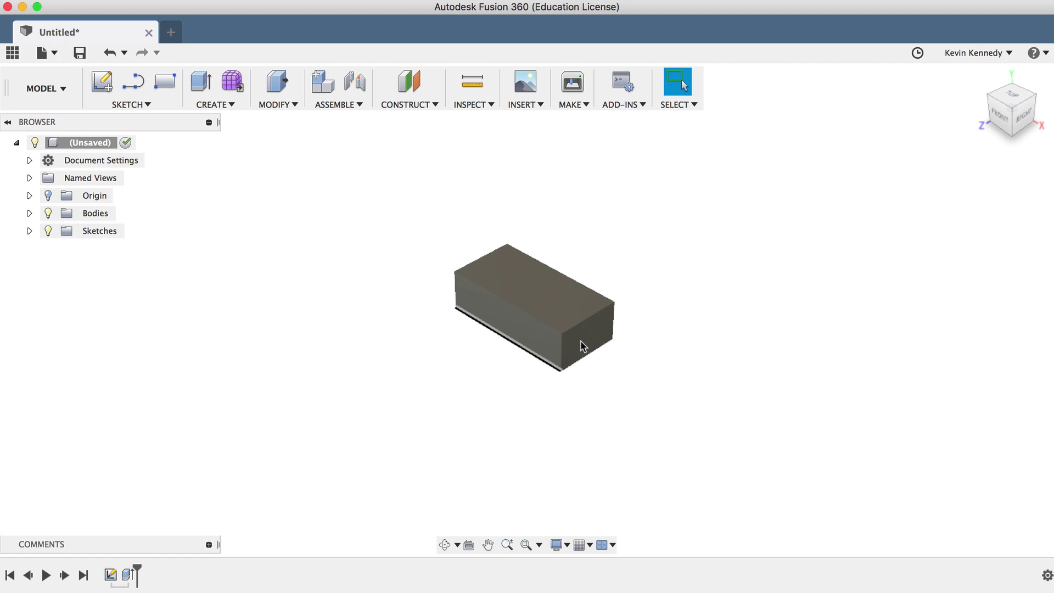
{"action": "scroll", "coordinate": [582, 346], "scroll_direction": "up", "scroll_amount": 2}
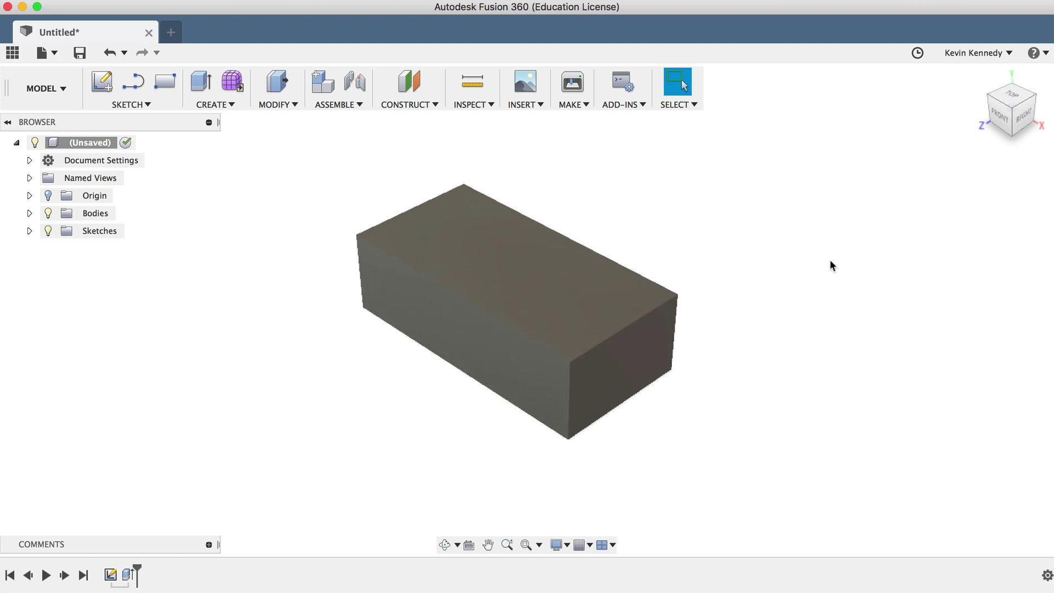
{"action": "left_click", "coordinate": [80, 53]}
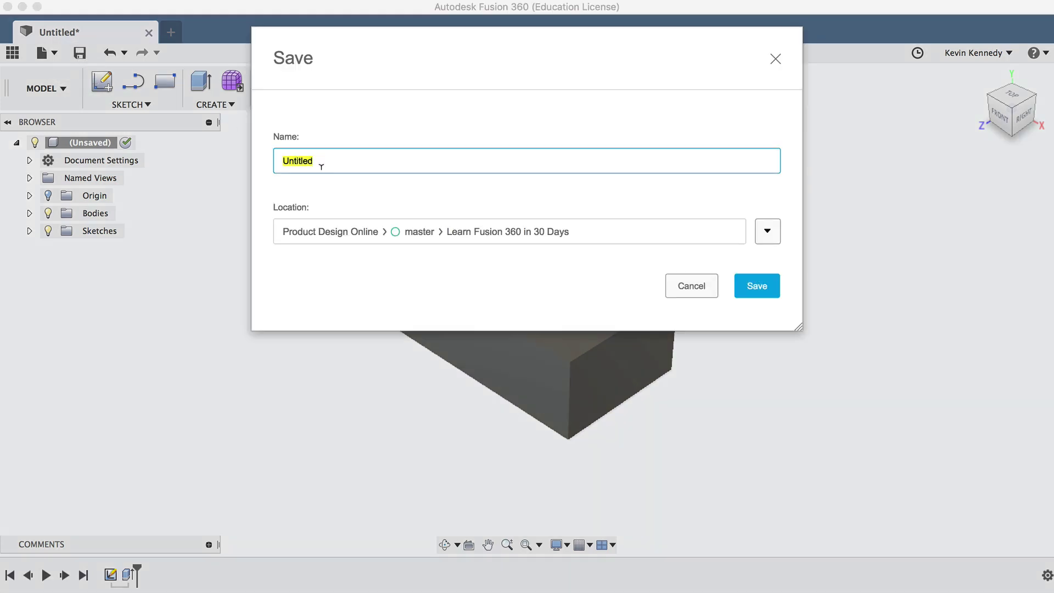
Step: Save the design under the name 'Lego'
{"action": "type", "text": "Lego"}
{"action": "left_click", "coordinate": [757, 286]}
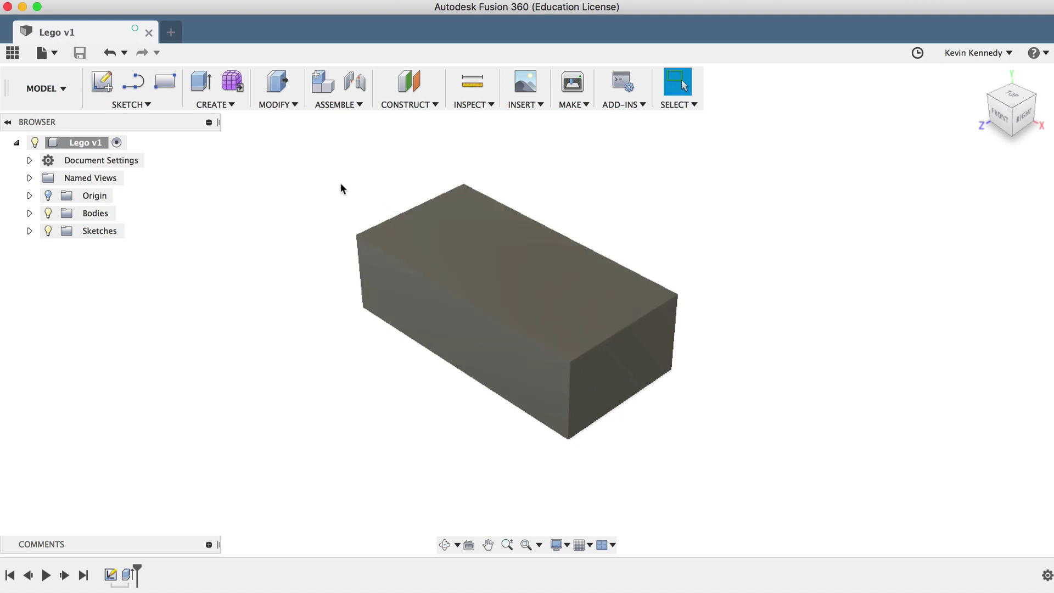
Step: Draw a 5 mm center-diameter circle near the top-left corner of the box's top face
{"action": "left_click", "coordinate": [132, 104]}
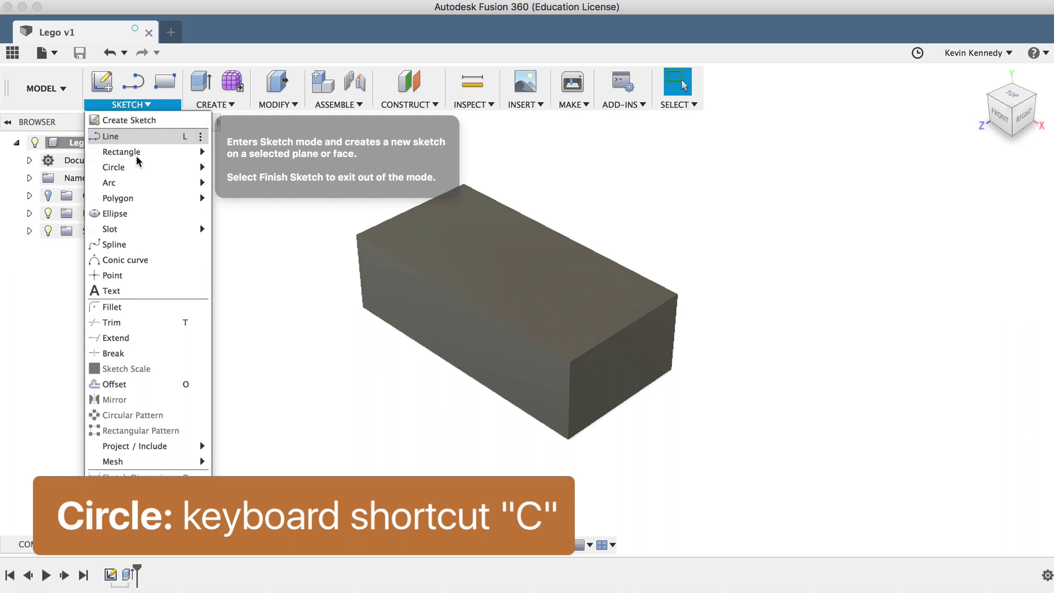
{"action": "mouse_move", "coordinate": [134, 166]}
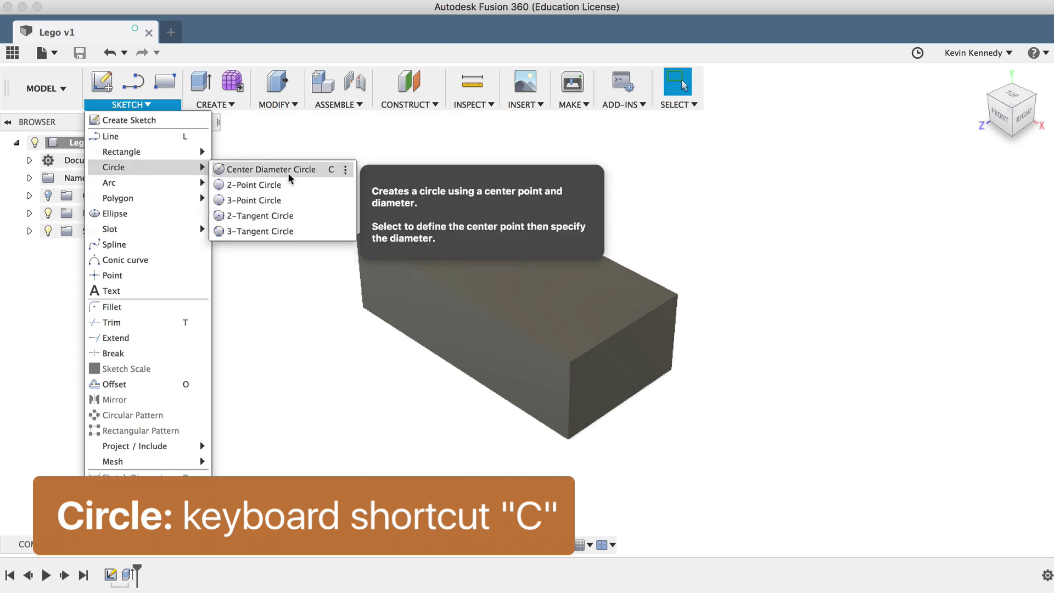
{"action": "left_click", "coordinate": [399, 158]}
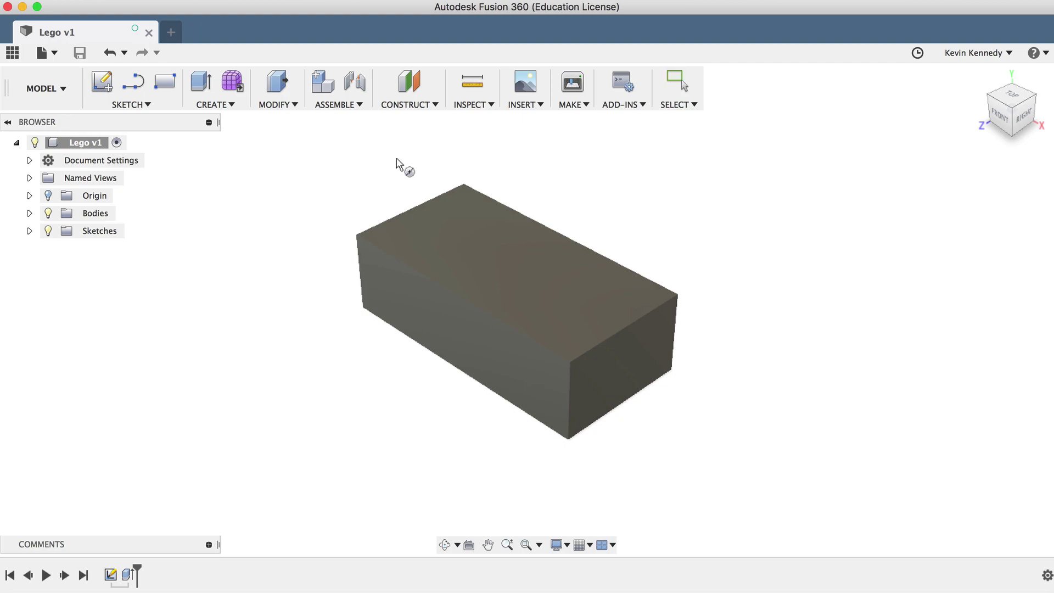
{"action": "left_click", "coordinate": [474, 226]}
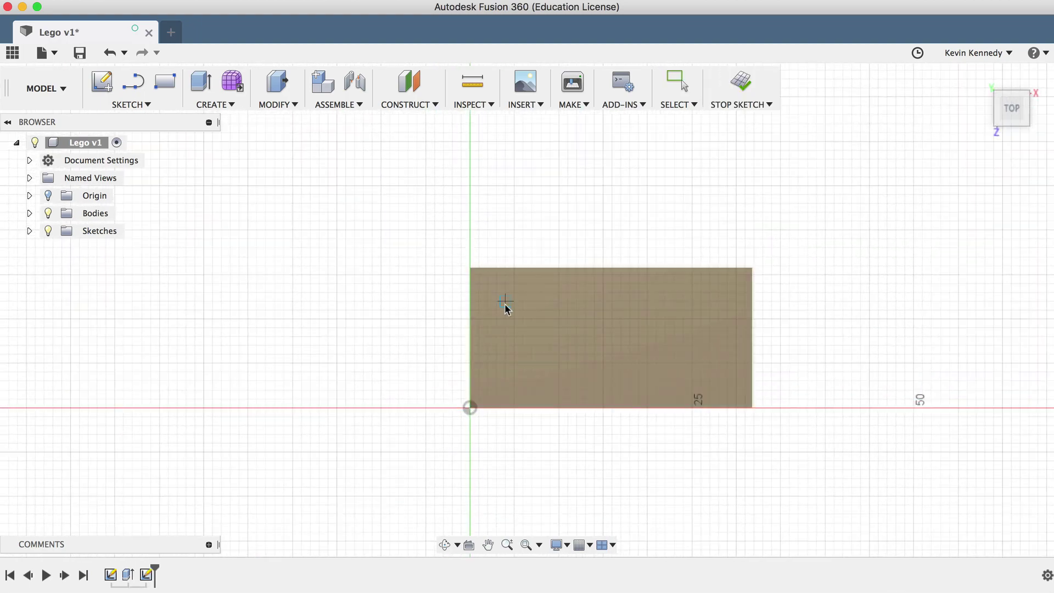
{"action": "left_click", "coordinate": [505, 301]}
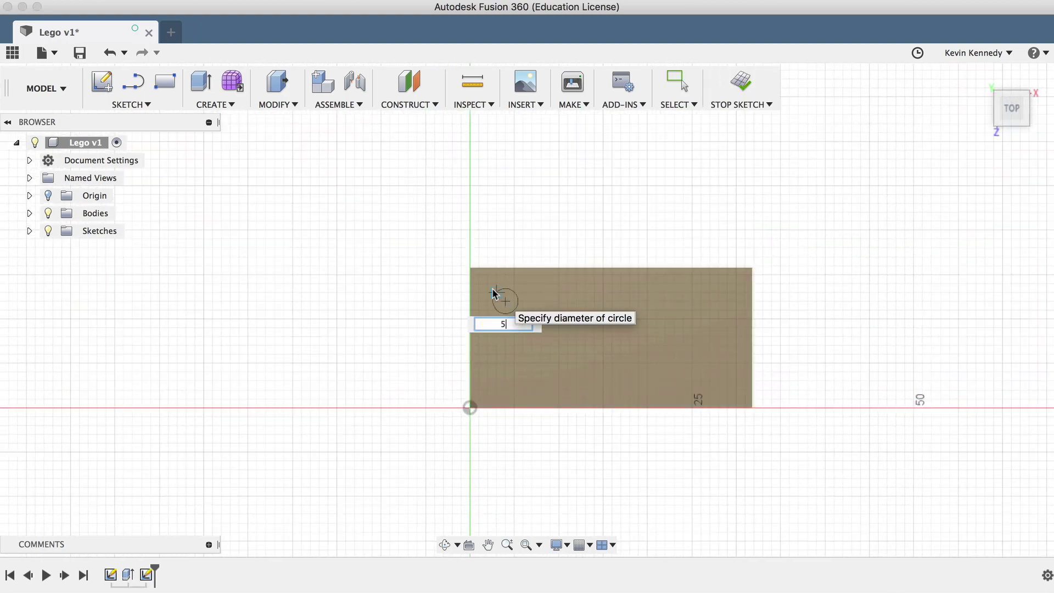
{"action": "type", "text": "5"}
{"action": "key", "text": "Tab"}
{"action": "key", "text": "Return"}
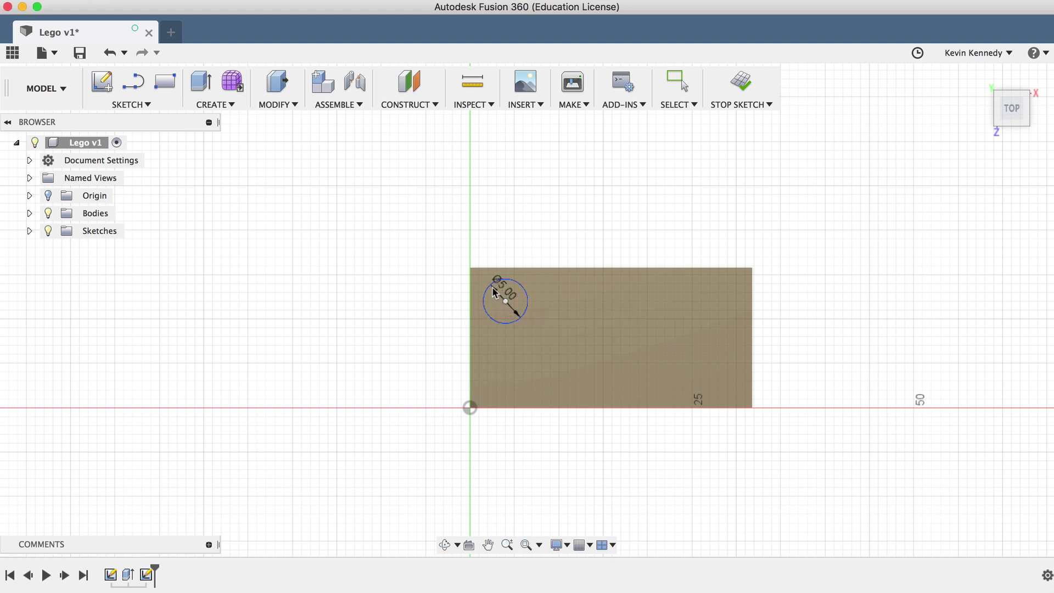
Step: Dimension the circle's centre 3.9 mm from the top edge and the left edge
{"action": "key", "text": "d"}
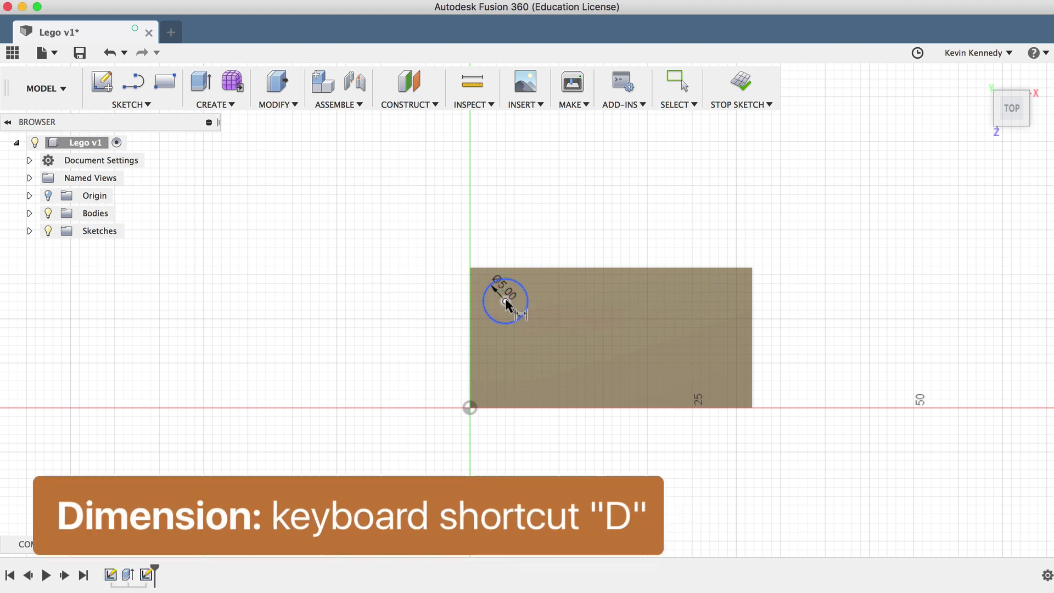
{"action": "left_click", "coordinate": [505, 300]}
{"action": "left_click", "coordinate": [506, 269]}
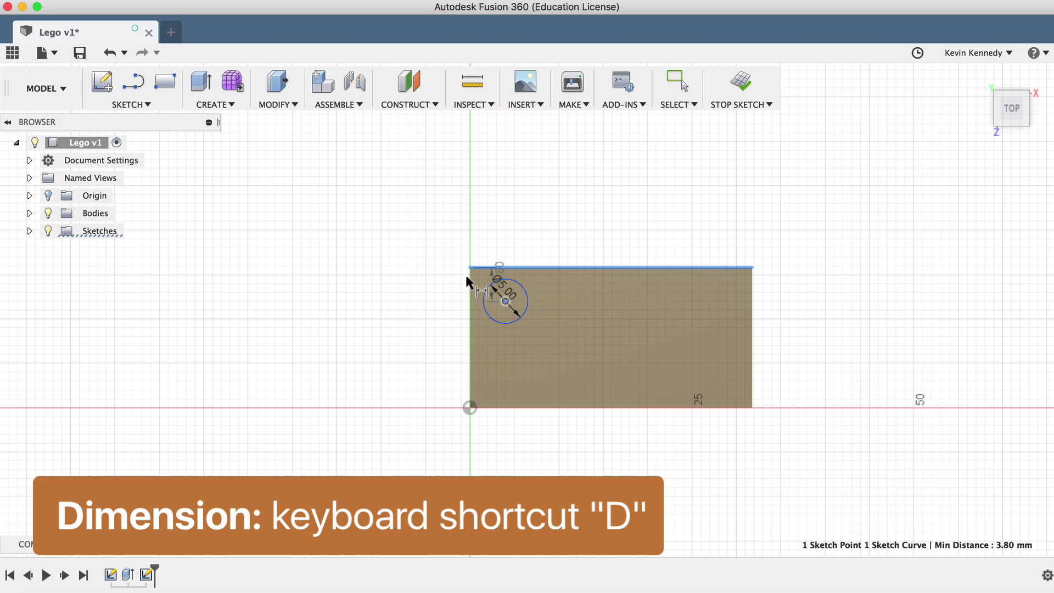
{"action": "left_click", "coordinate": [421, 284]}
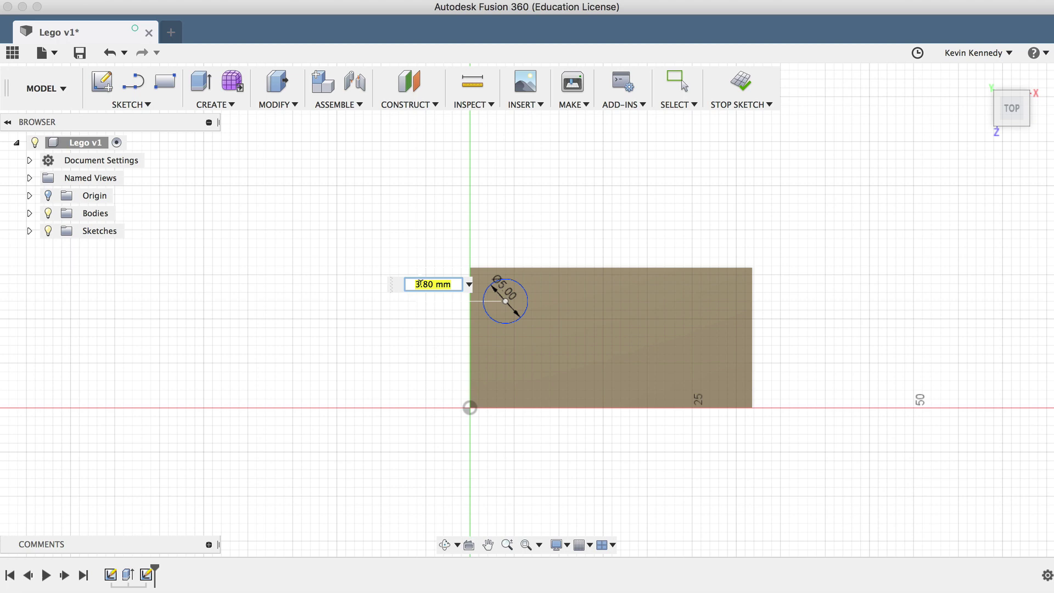
{"action": "type", "text": "3.9"}
{"action": "key", "text": "Return"}
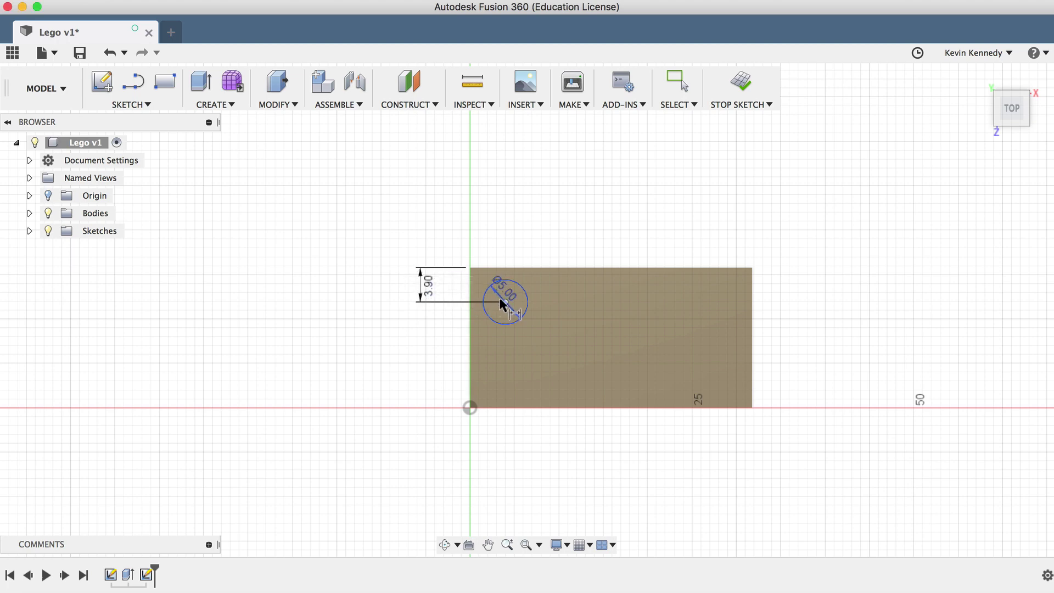
{"action": "left_click", "coordinate": [504, 302]}
{"action": "left_click", "coordinate": [470, 306]}
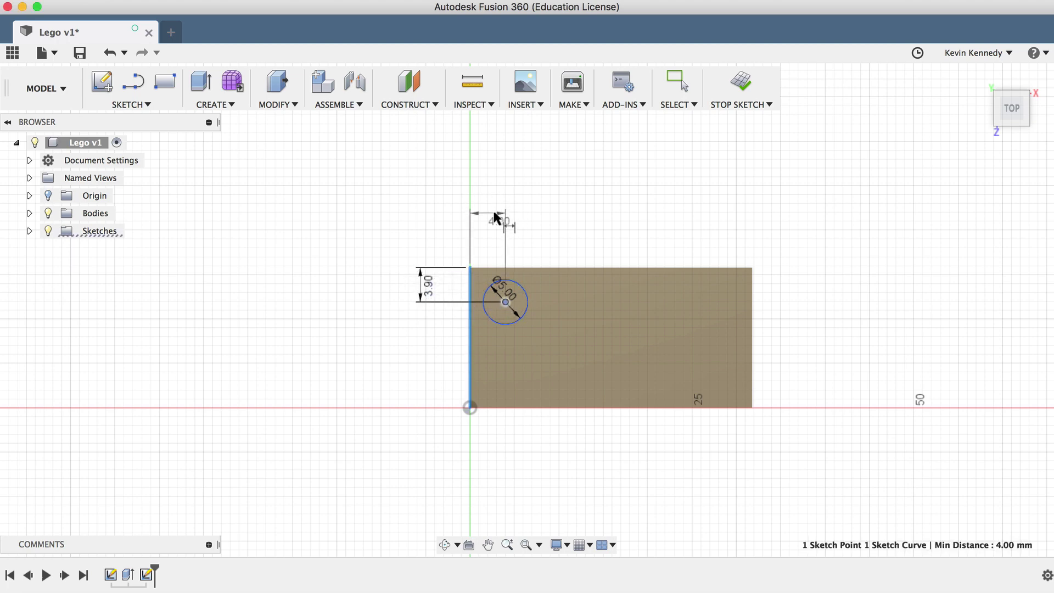
{"action": "left_click", "coordinate": [486, 217]}
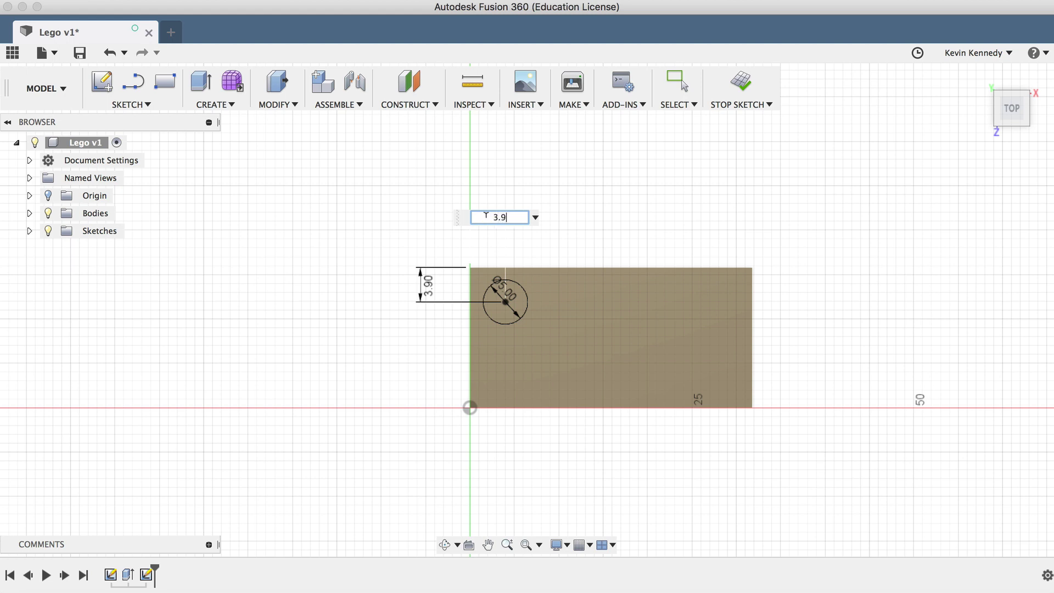
{"action": "key", "text": "Return"}
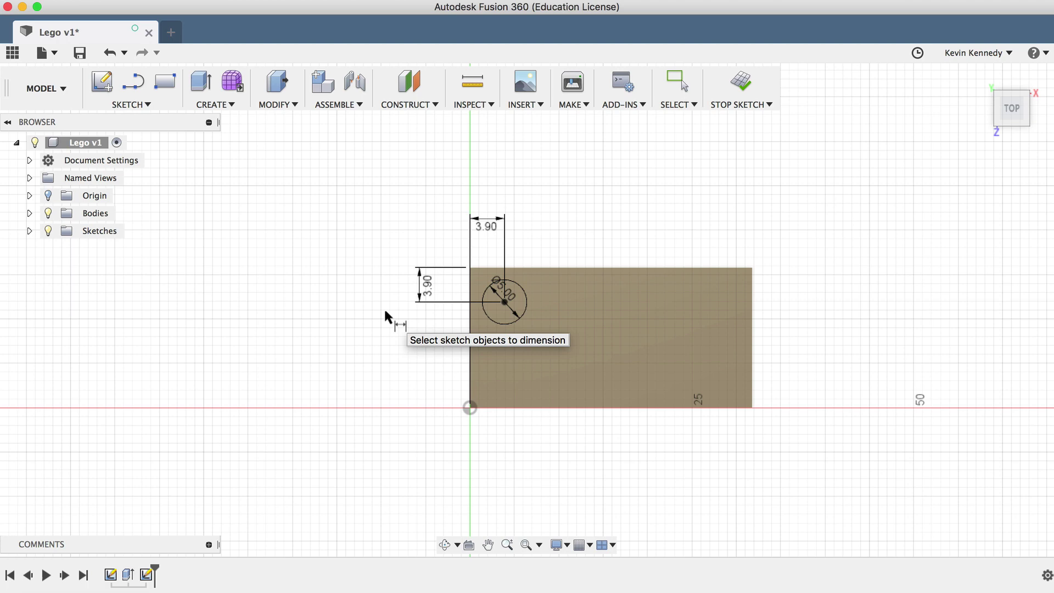
Step: Rectangular-pattern the circle 4 times at -24 mm along the brick's length
{"action": "left_click", "coordinate": [162, 106]}
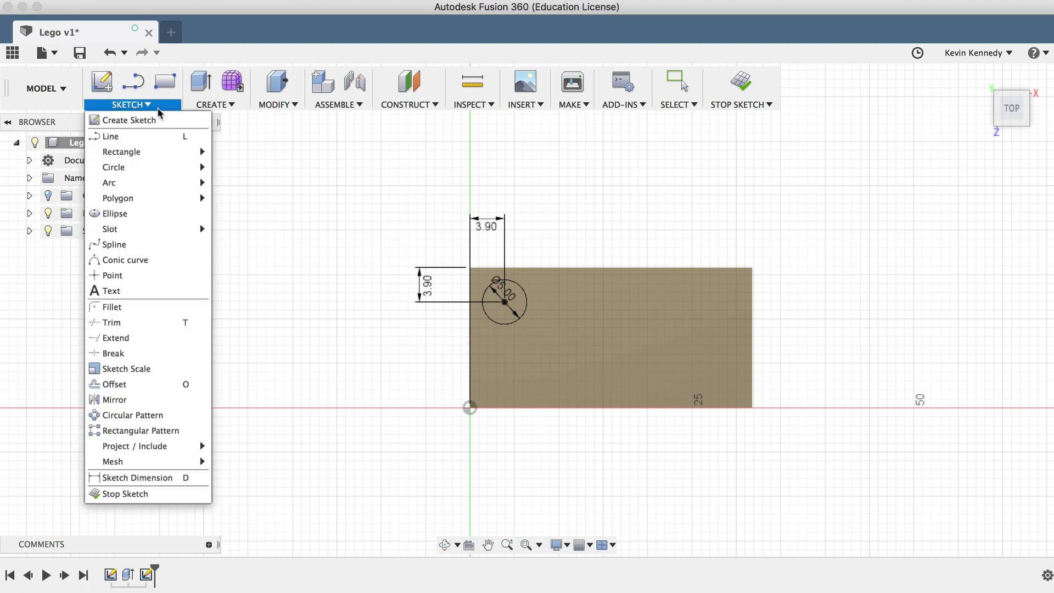
{"action": "left_click", "coordinate": [163, 431]}
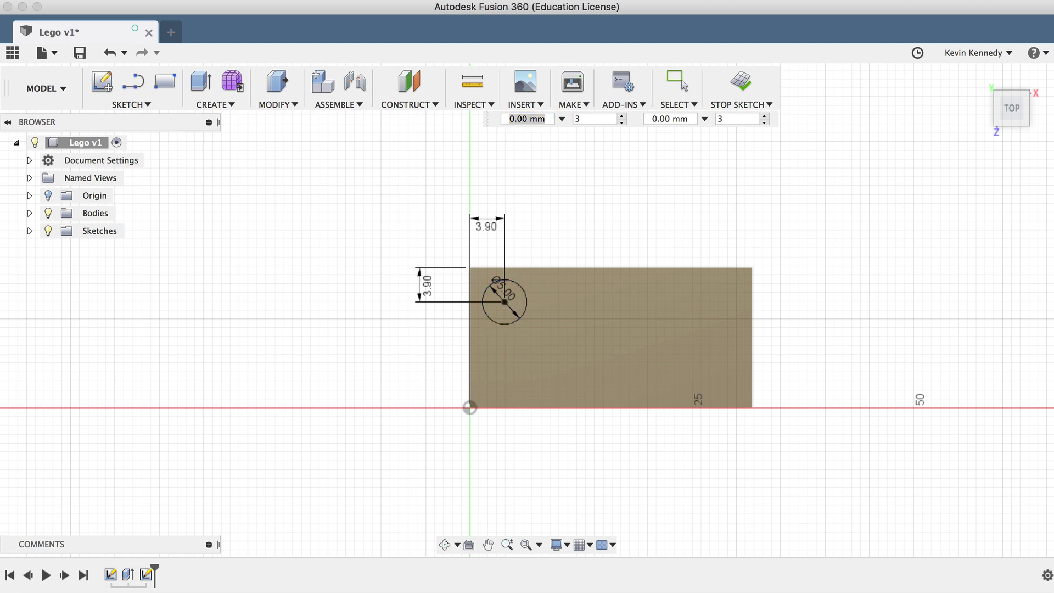
{"action": "left_click_drag", "start_coordinate": [1046, 250], "coordinate": [956, 176]}
{"action": "left_click", "coordinate": [525, 303]}
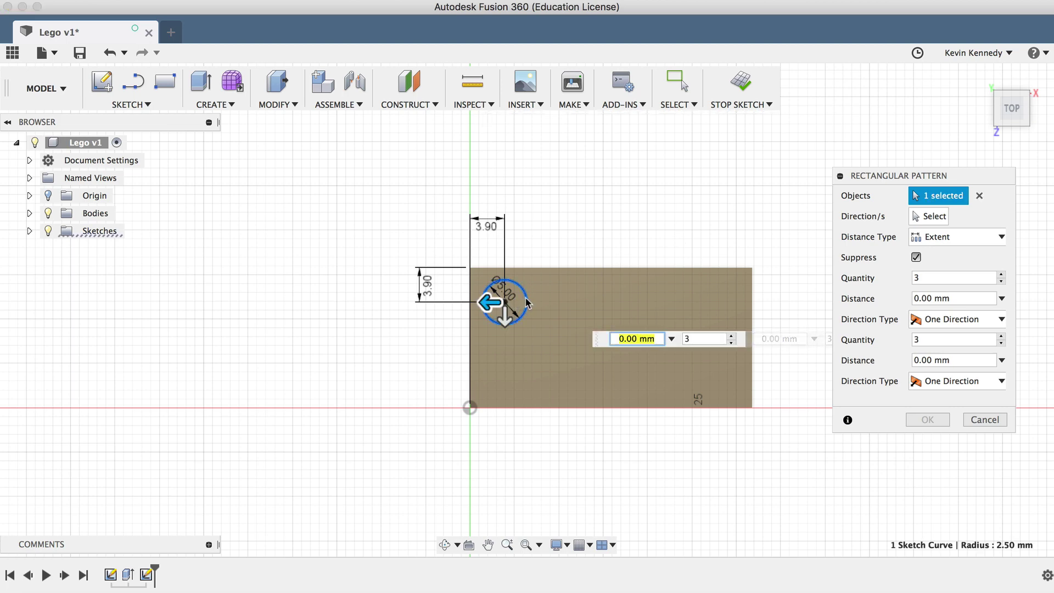
{"action": "left_click_drag", "start_coordinate": [497, 302], "coordinate": [574, 305]}
{"action": "type", "text": "-2"}
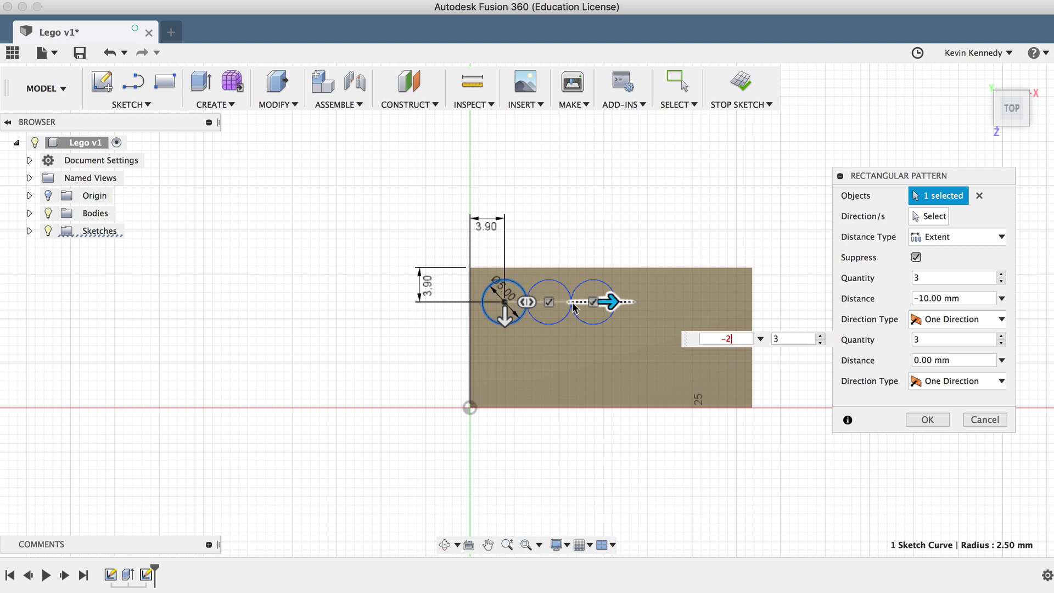
{"action": "type", "text": "4"}
{"action": "key", "text": "Tab"}
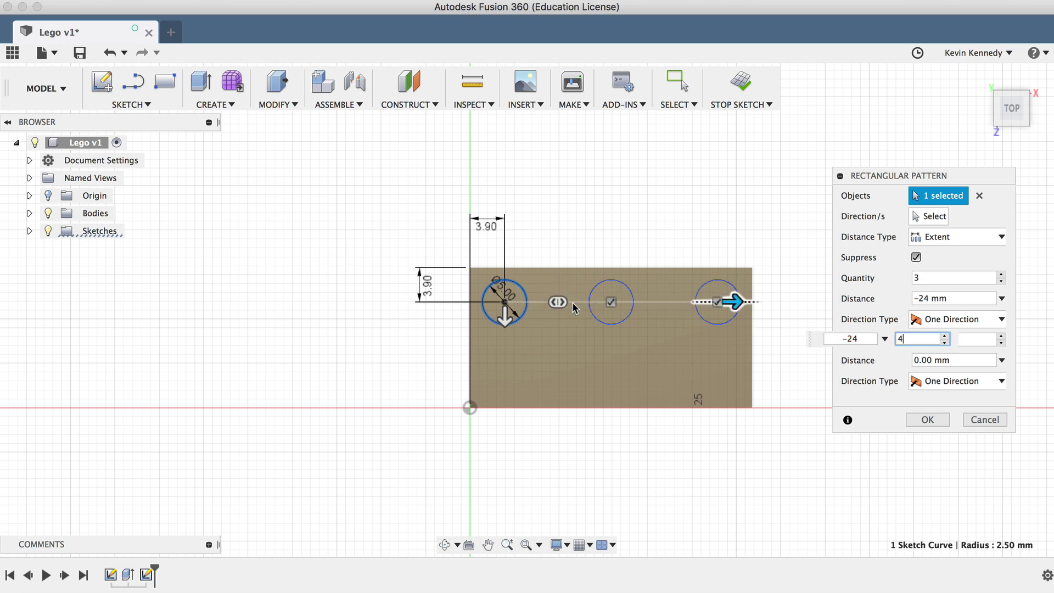
{"action": "key", "text": "Return"}
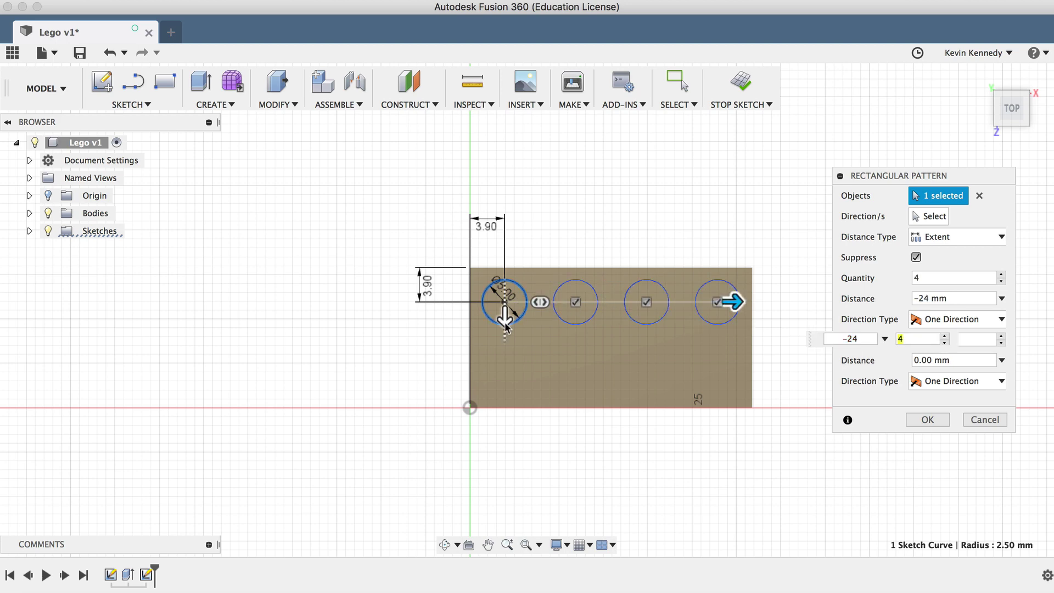
Step: Add a second pattern direction of 2 rows at 8 mm across the width
{"action": "left_click_drag", "start_coordinate": [505, 324], "coordinate": [506, 379]}
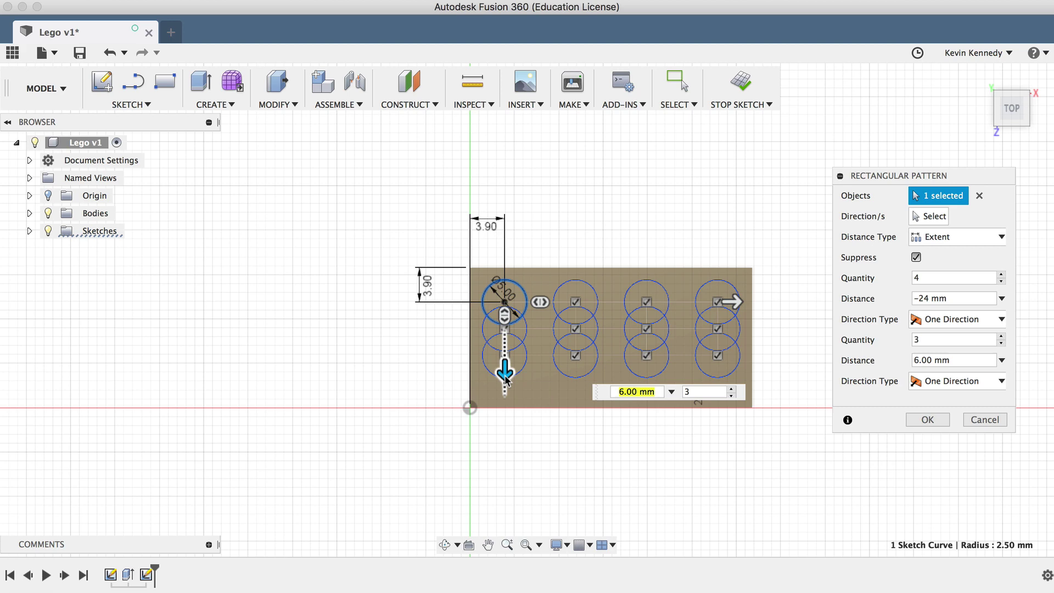
{"action": "key", "text": "Tab"}
{"action": "type", "text": "2"}
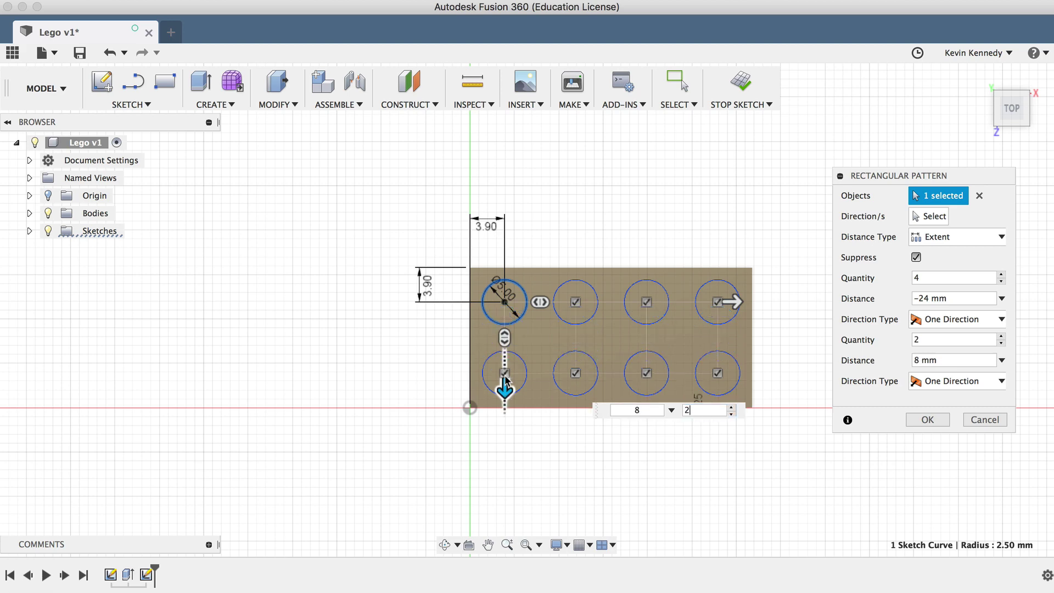
{"action": "key", "text": "Return"}
Step: Extrude all eight circles 1.7 mm into studs and return to the home view
{"action": "key", "text": "e"}
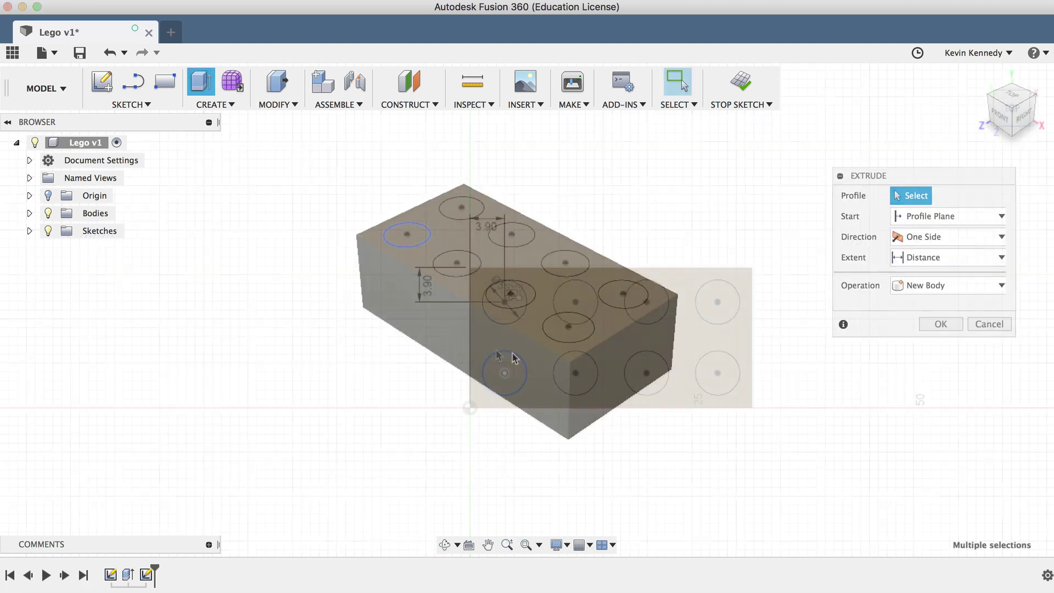
{"action": "left_click", "coordinate": [511, 295]}
{"action": "left_click", "coordinate": [457, 263]}
{"action": "left_click", "coordinate": [406, 235]}
{"action": "left_click", "coordinate": [461, 208]}
{"action": "left_click", "coordinate": [512, 235]}
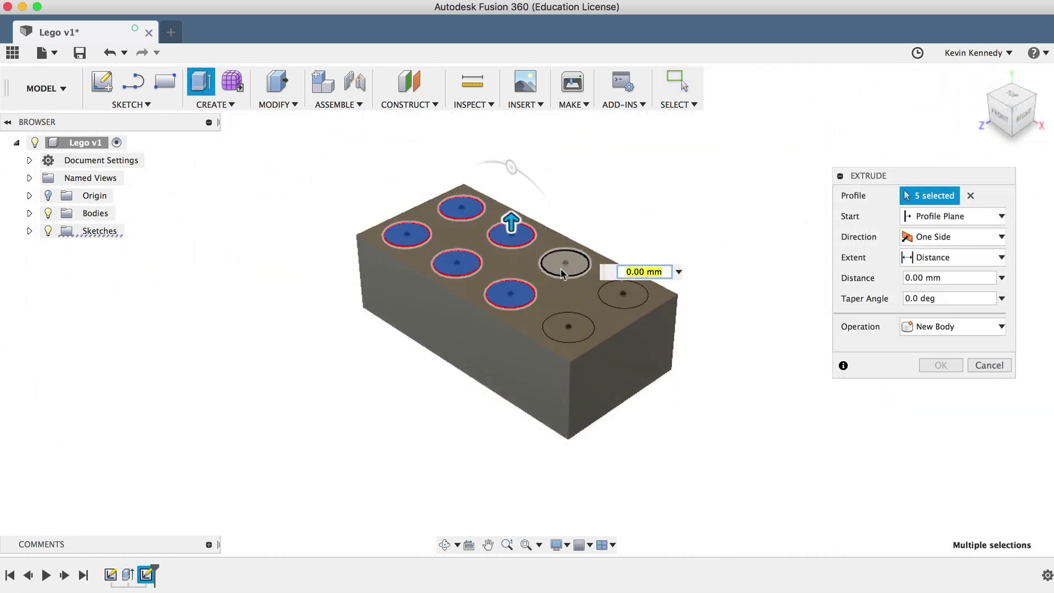
{"action": "left_click", "coordinate": [566, 264]}
{"action": "left_click", "coordinate": [569, 328]}
{"action": "left_click", "coordinate": [624, 294]}
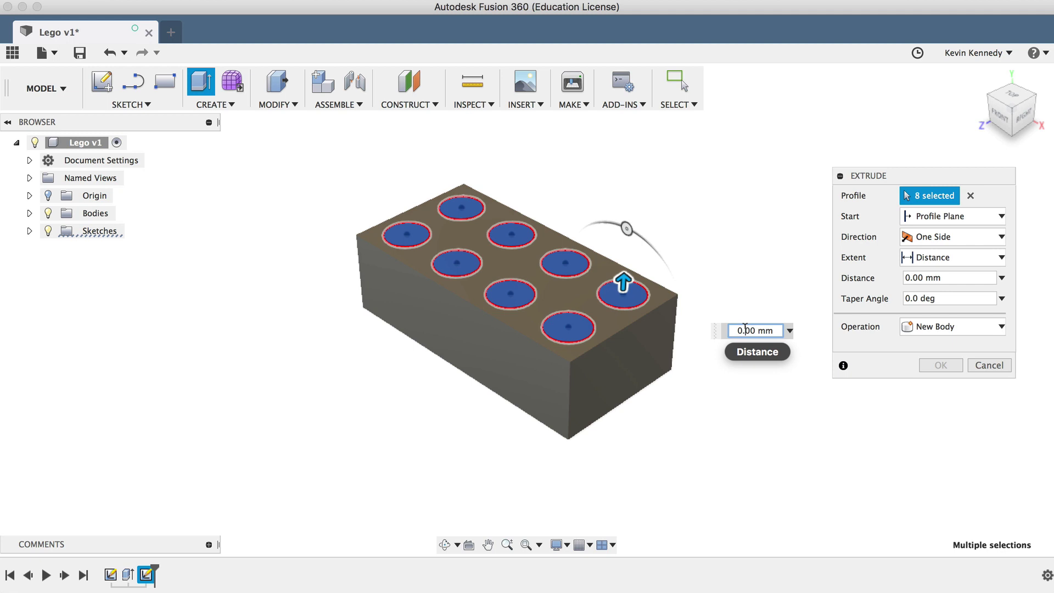
{"action": "type", "text": "1.7"}
{"action": "key", "text": "Return"}
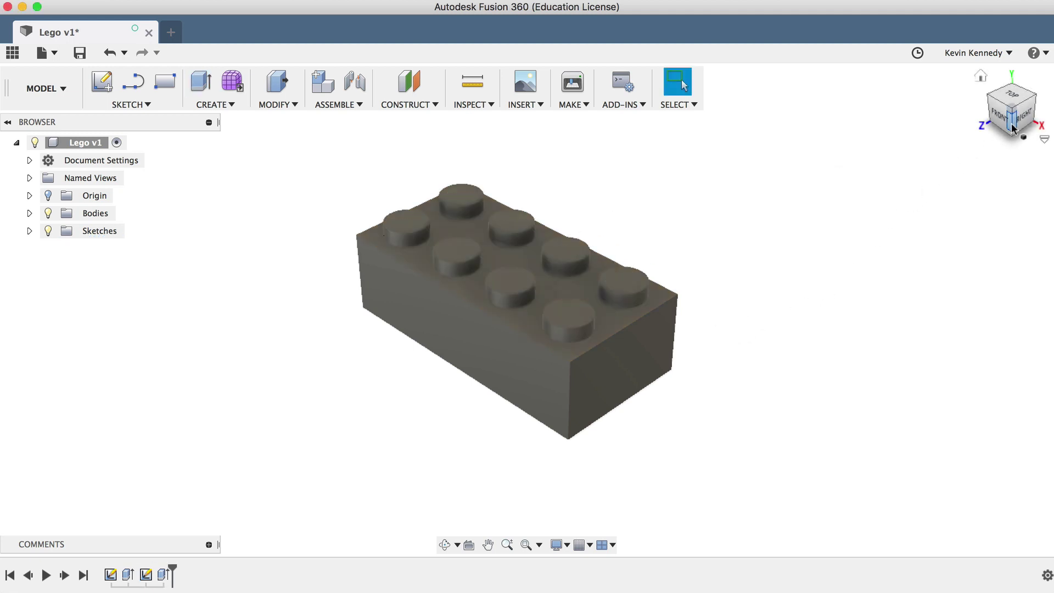
{"action": "left_click", "coordinate": [982, 77]}
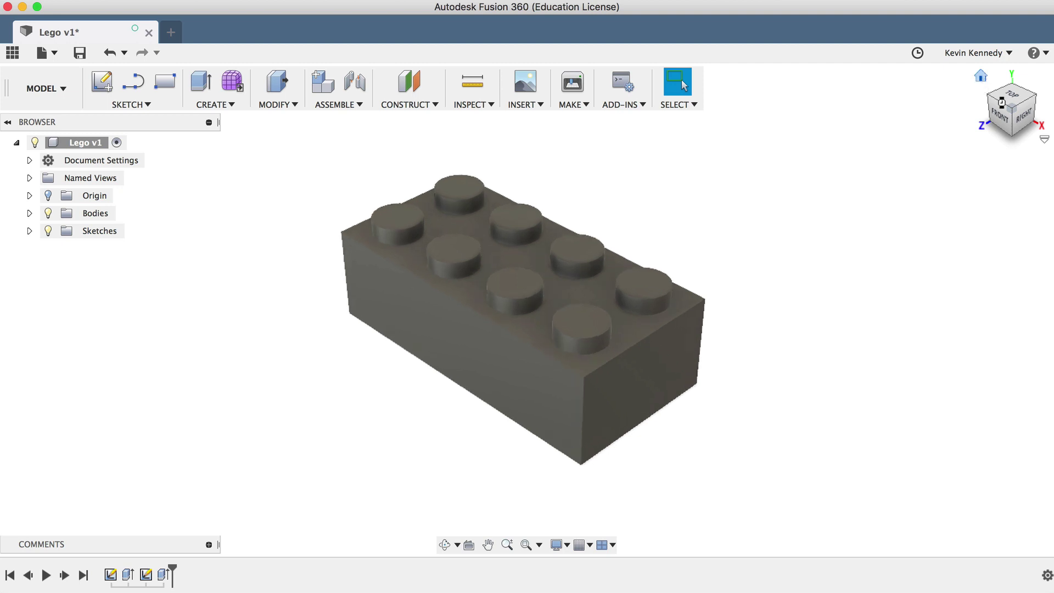
Step: Shell the brick through its bottom face with a 1.4 mm inside thickness
{"action": "left_click", "coordinate": [1013, 135]}
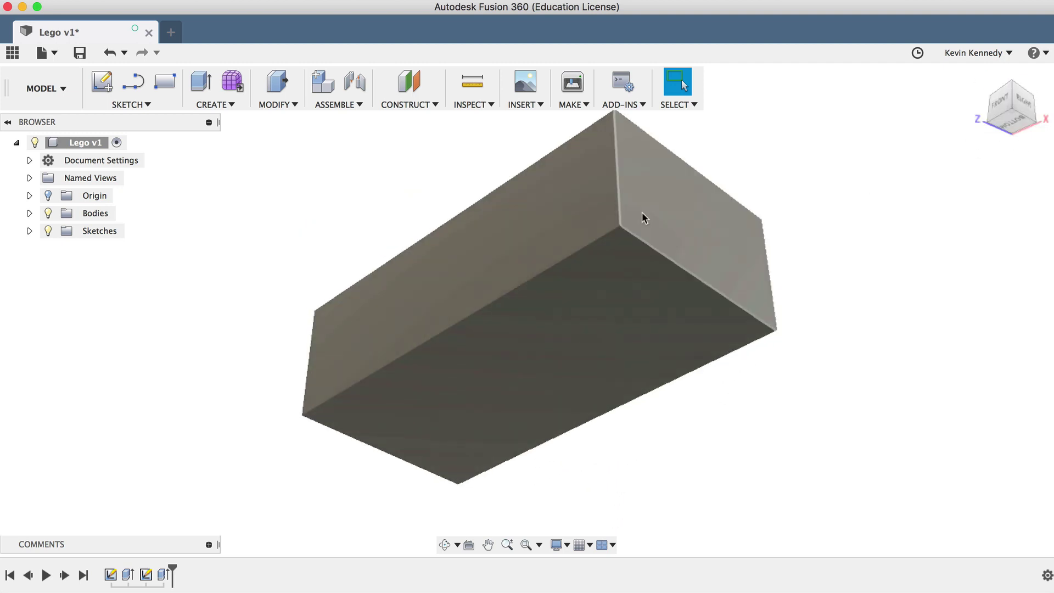
{"action": "left_click", "coordinate": [276, 106]}
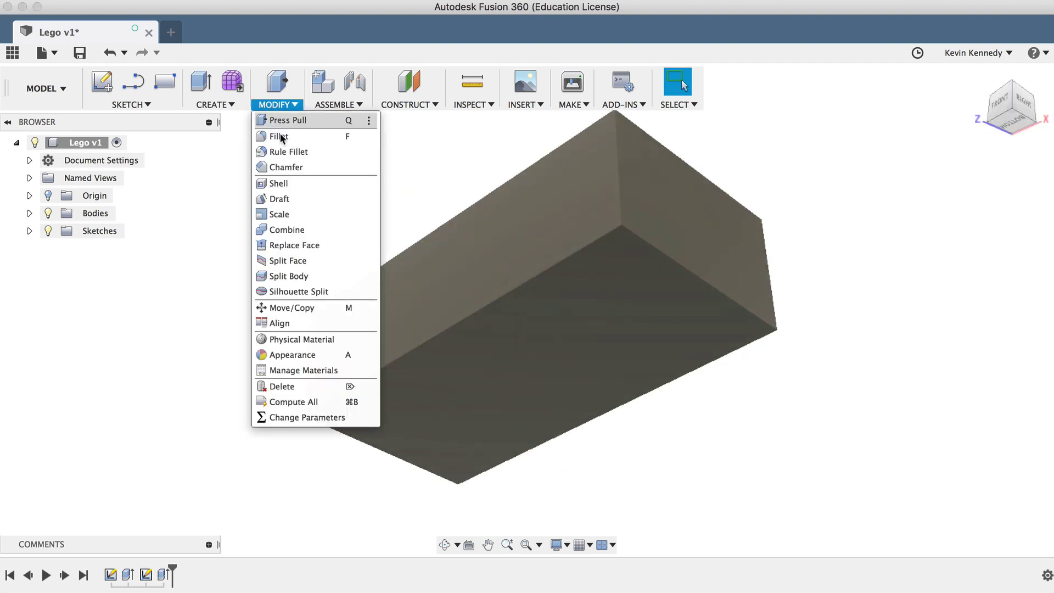
{"action": "left_click", "coordinate": [326, 189]}
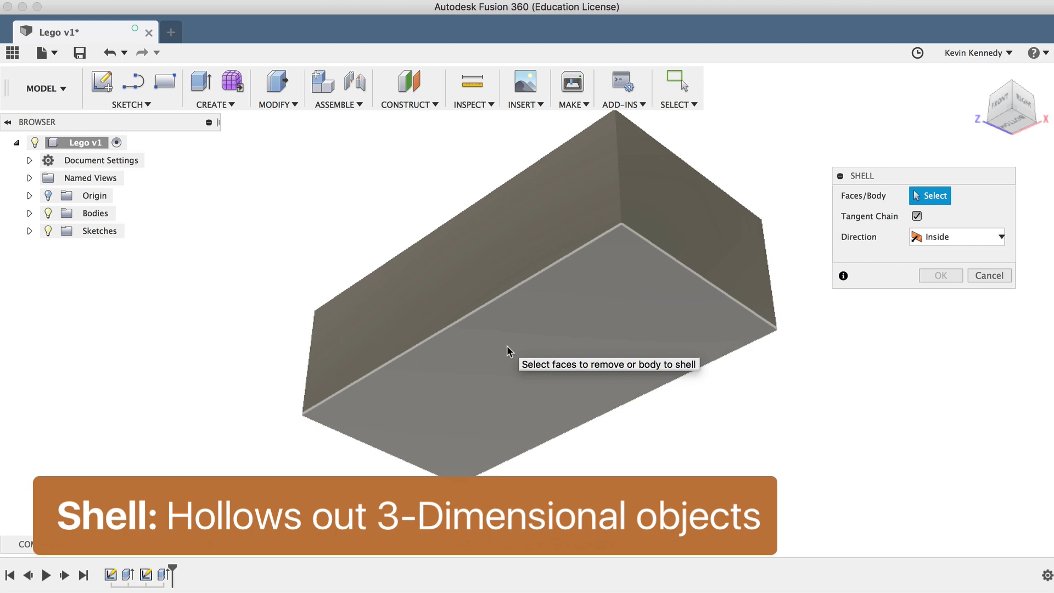
{"action": "left_click", "coordinate": [507, 347]}
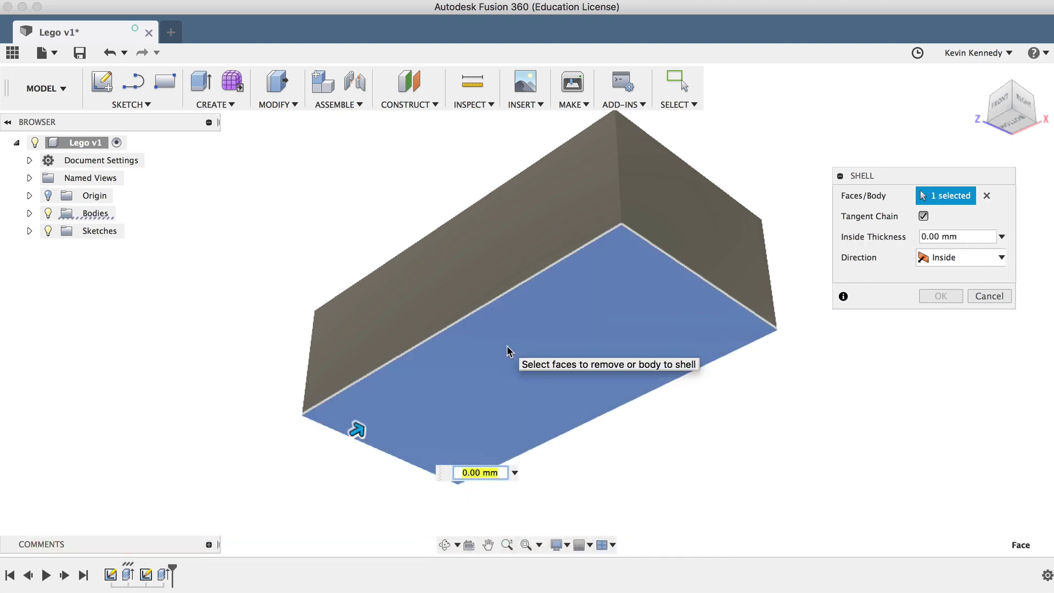
{"action": "type", "text": "1"}
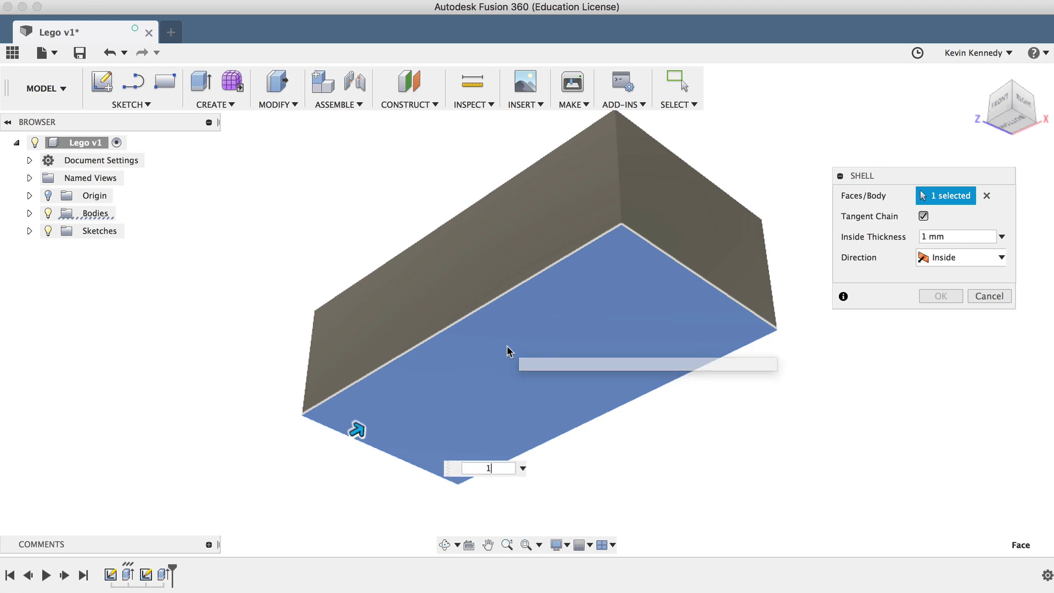
{"action": "type", "text": ".49"}
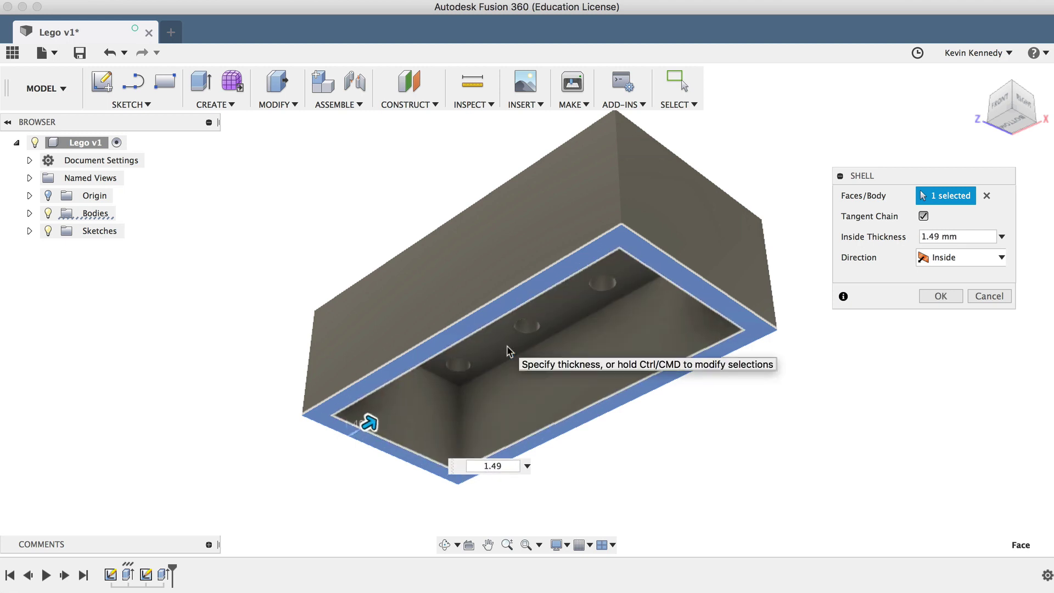
{"action": "key", "text": "Return"}
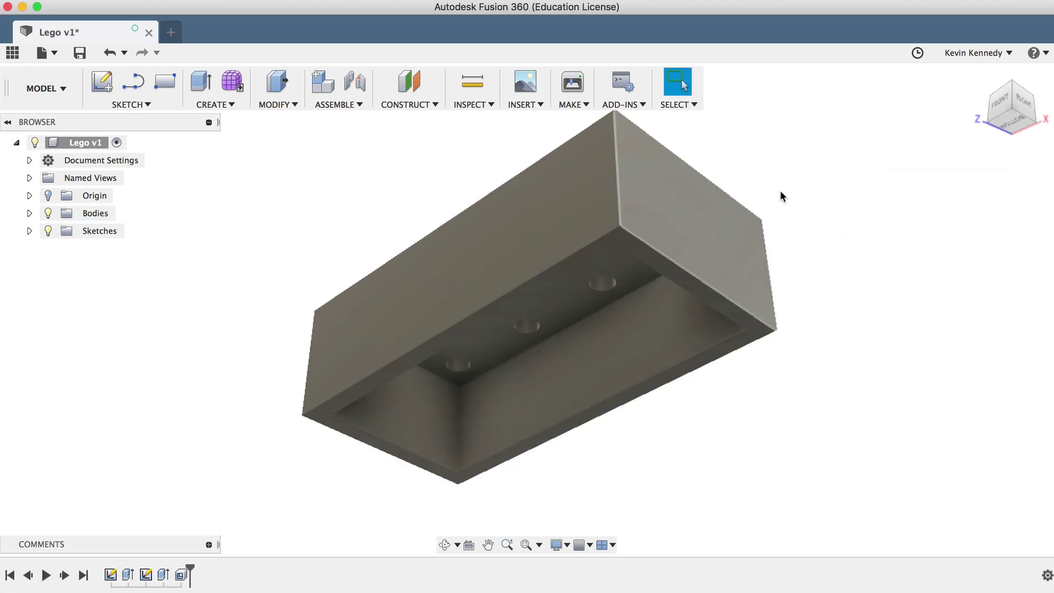
{"action": "middle_click_drag", "start_coordinate": [1009, 129], "coordinate": [1009, 52], "text": "shift"}
Step: From a straight bottom view, sketch on the hollow's inner floor, drawing circles around four holes
{"action": "left_click", "coordinate": [1010, 131]}
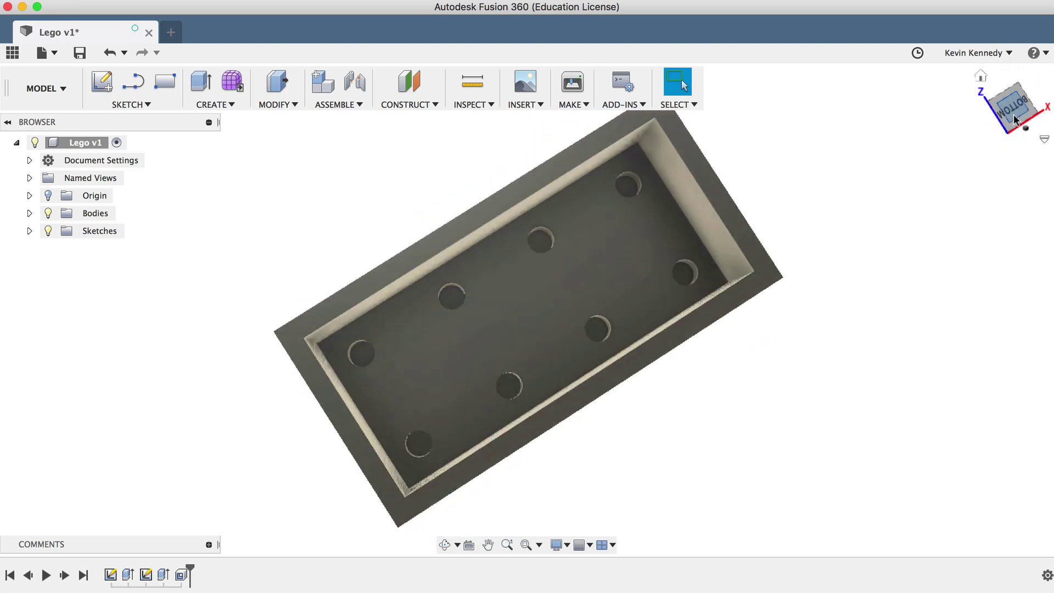
{"action": "left_click", "coordinate": [1013, 110]}
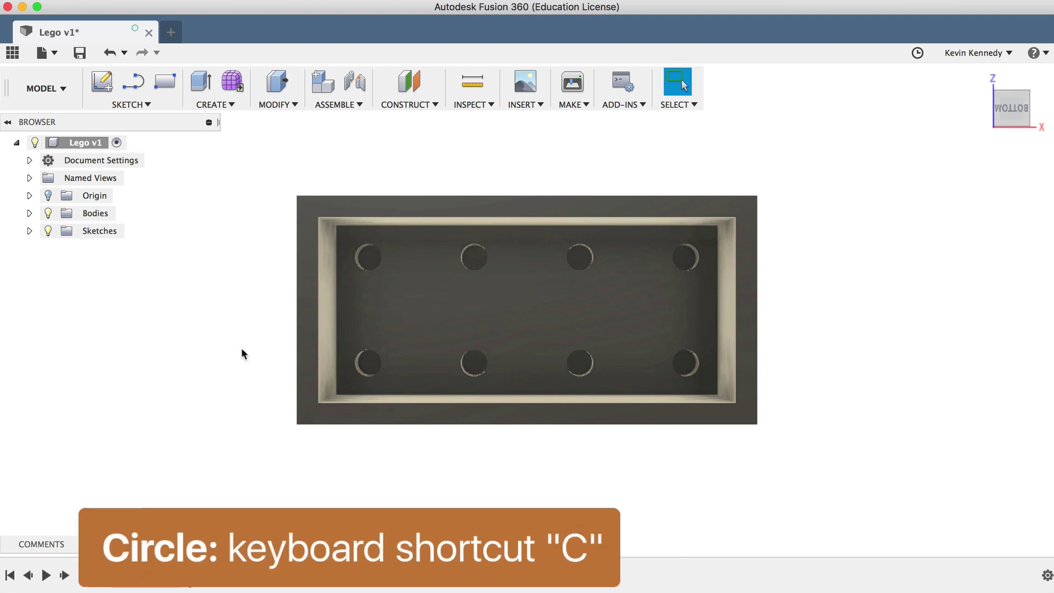
{"action": "key", "text": "c"}
{"action": "left_click", "coordinate": [361, 334]}
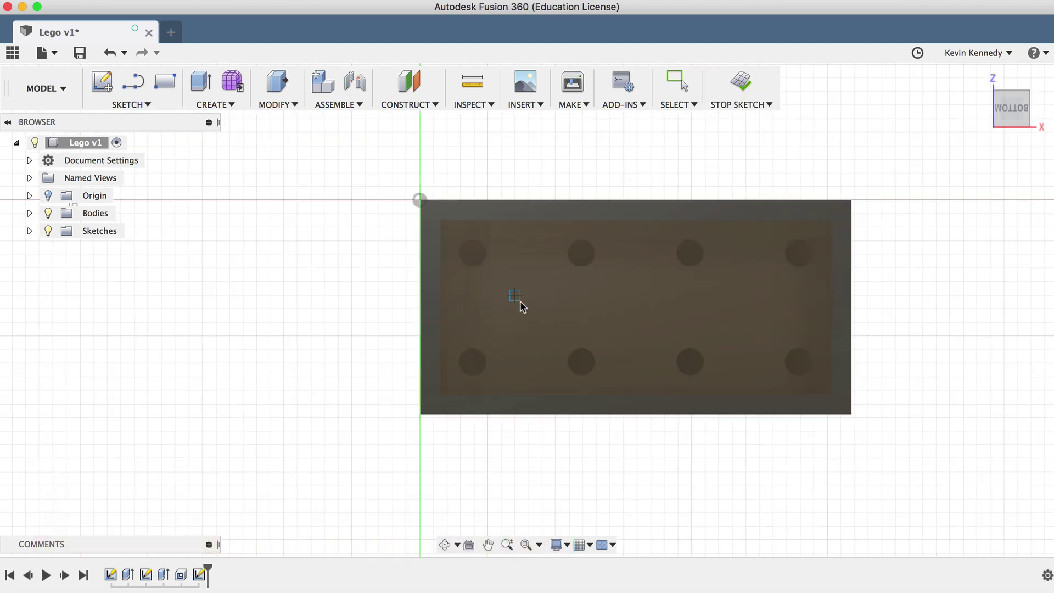
{"action": "left_click", "coordinate": [472, 253]}
{"action": "left_click", "coordinate": [496, 279]}
{"action": "left_click", "coordinate": [581, 253]}
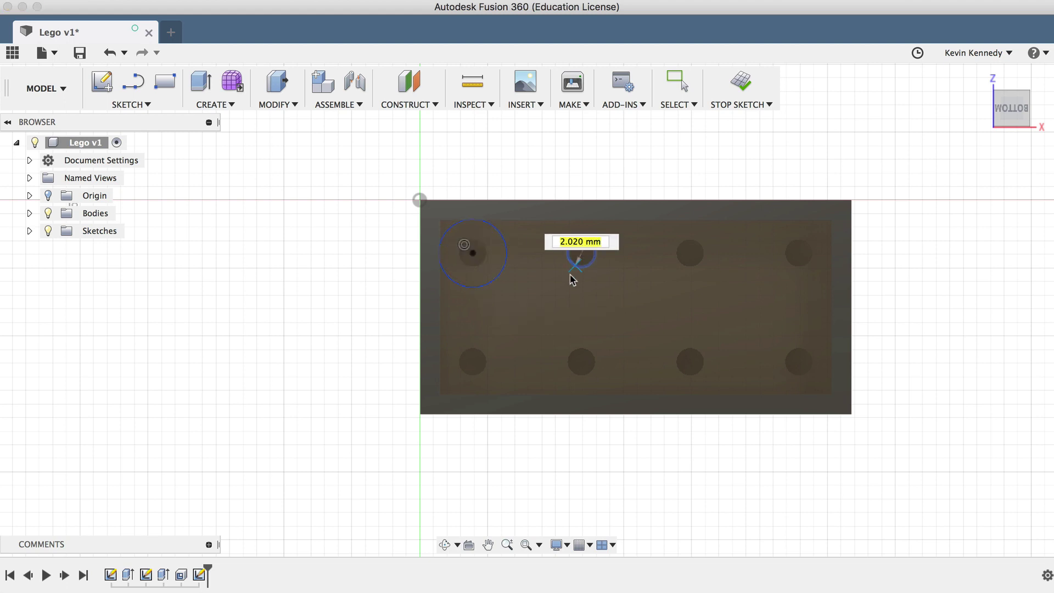
{"action": "left_click", "coordinate": [576, 286]}
{"action": "left_click", "coordinate": [581, 362]}
{"action": "left_click", "coordinate": [582, 328]}
{"action": "left_click", "coordinate": [473, 362]}
{"action": "left_click", "coordinate": [502, 345]}
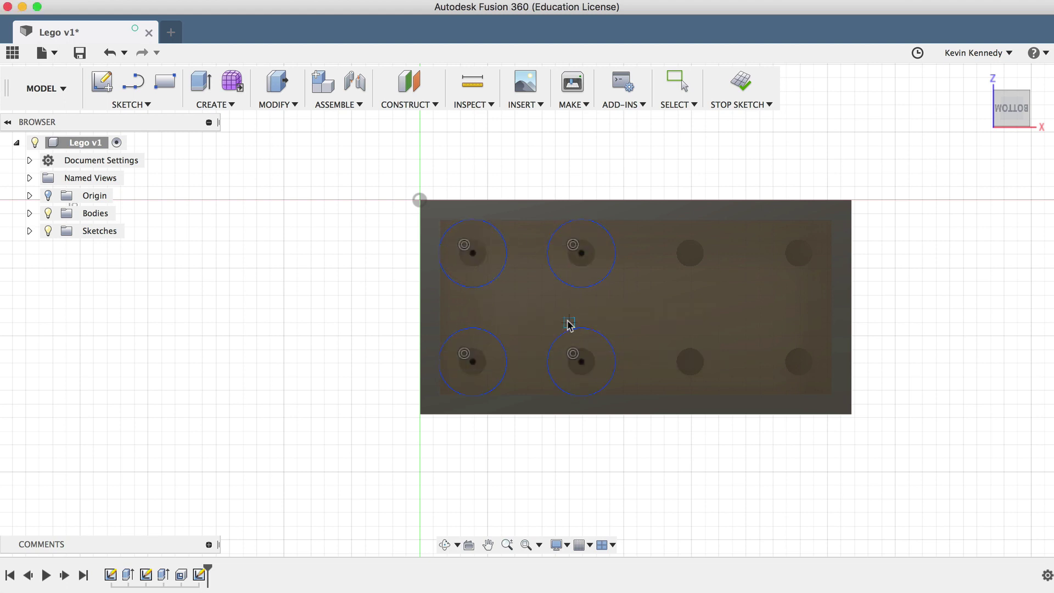
Step: Draw a diagonal line between hole centres and a midpoint circle tangent to the four circles
{"action": "key", "text": "c"}
{"action": "left_click", "coordinate": [582, 253]}
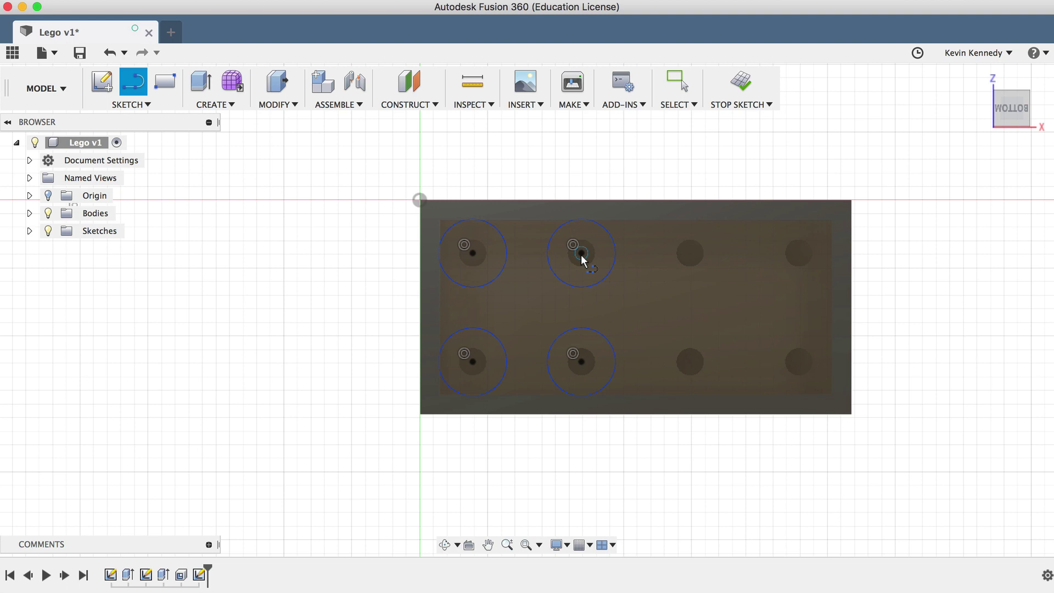
{"action": "left_click", "coordinate": [473, 361]}
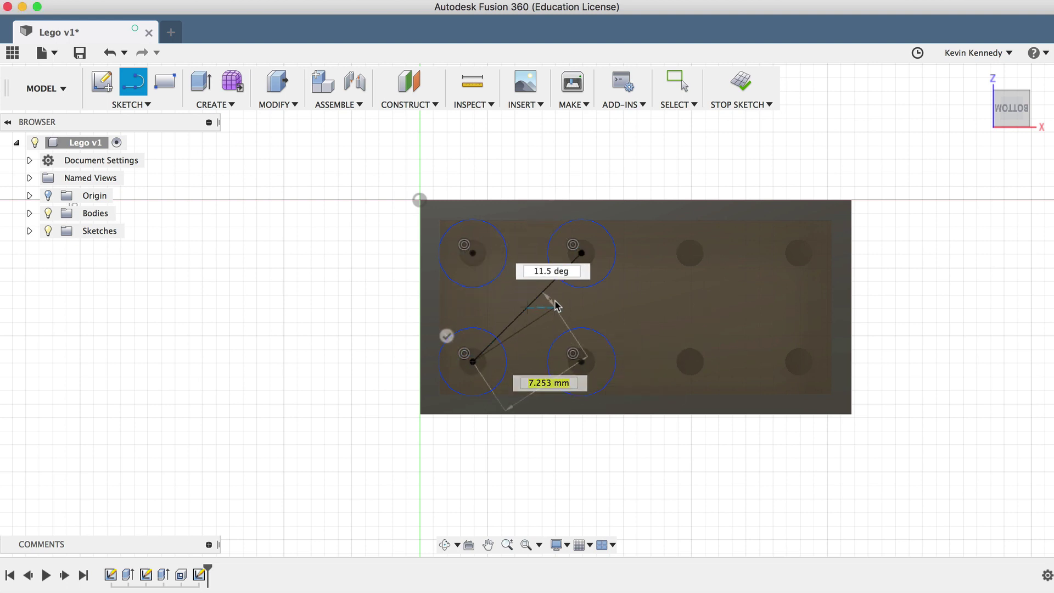
{"action": "key", "text": "Escape"}
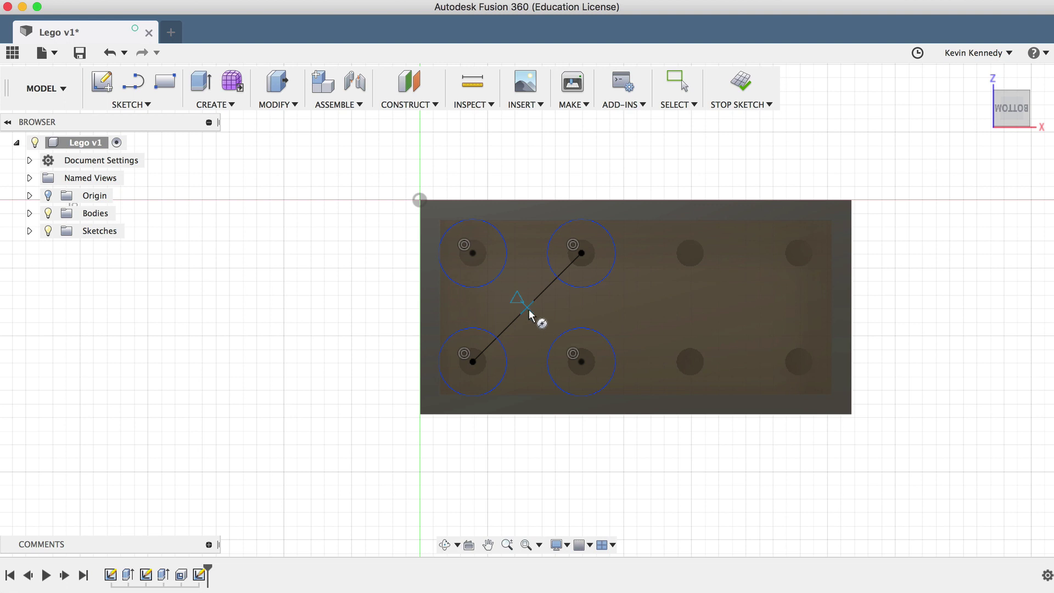
{"action": "left_click", "coordinate": [527, 307]}
{"action": "left_click", "coordinate": [497, 279]}
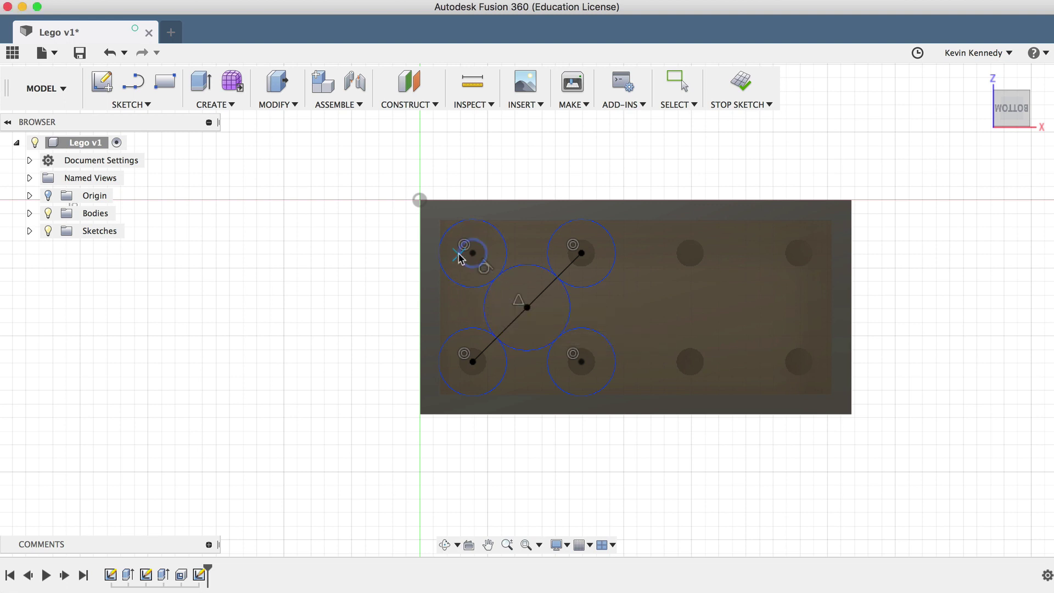
{"action": "key", "text": "Escape"}
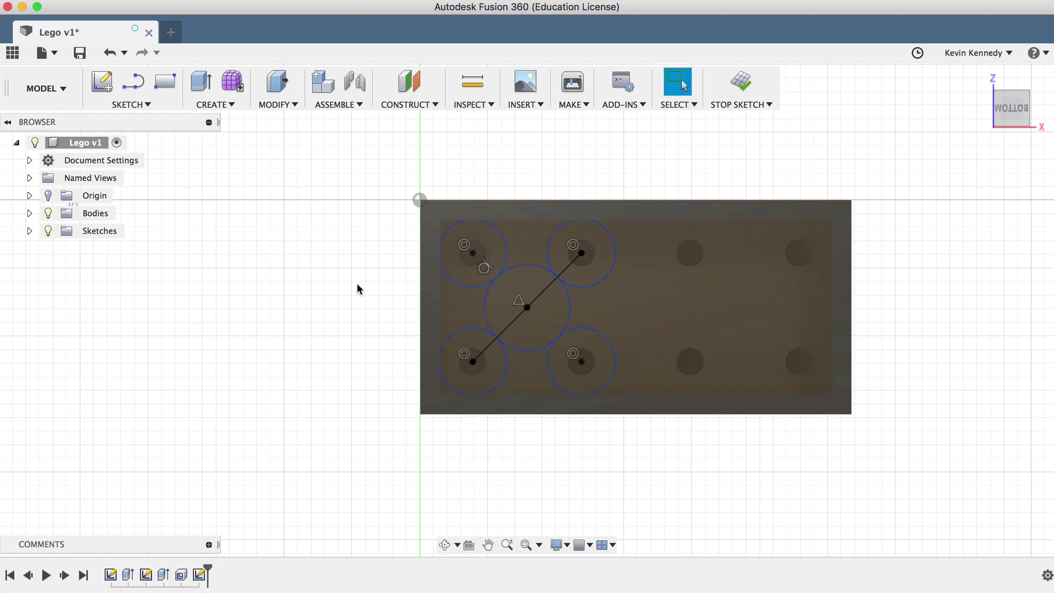
Step: Offset the tube circle inward by 1 mm to form the inner ring
{"action": "key", "text": "o"}
{"action": "left_click", "coordinate": [486, 306]}
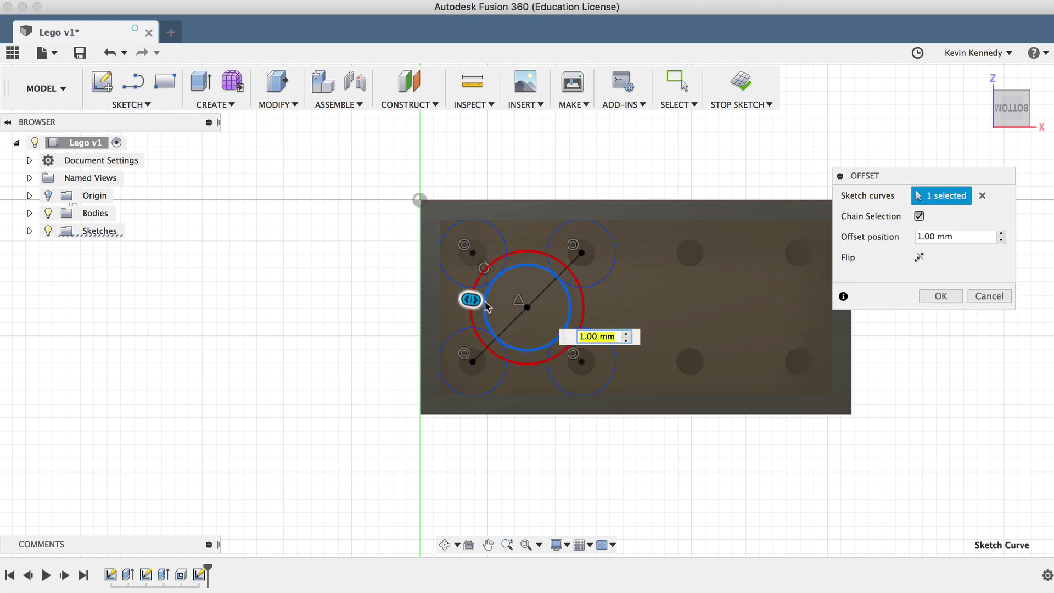
{"action": "left_click_drag", "start_coordinate": [471, 302], "coordinate": [497, 309]}
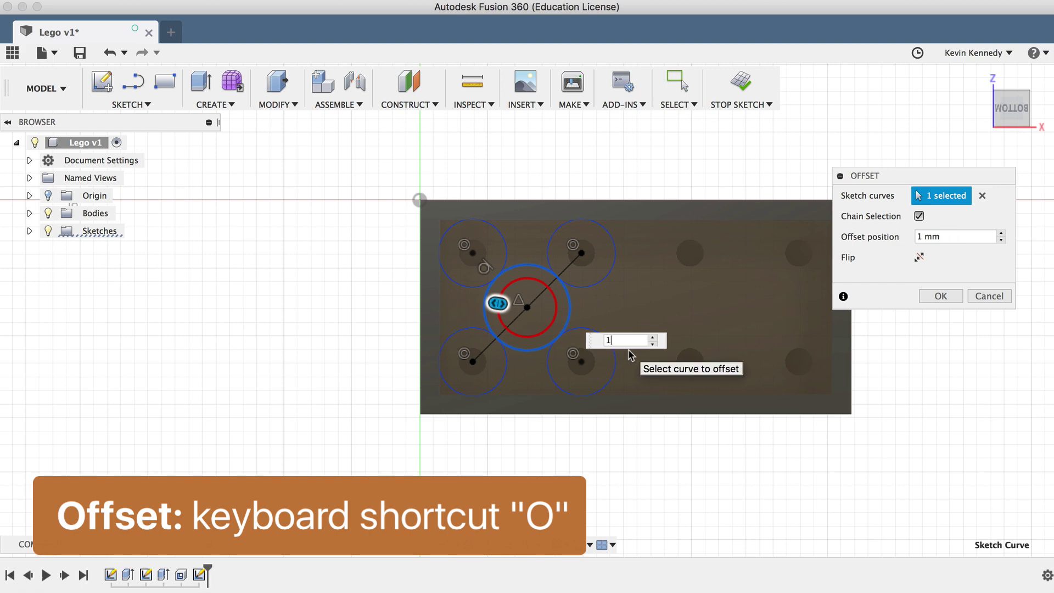
{"action": "key", "text": "Return"}
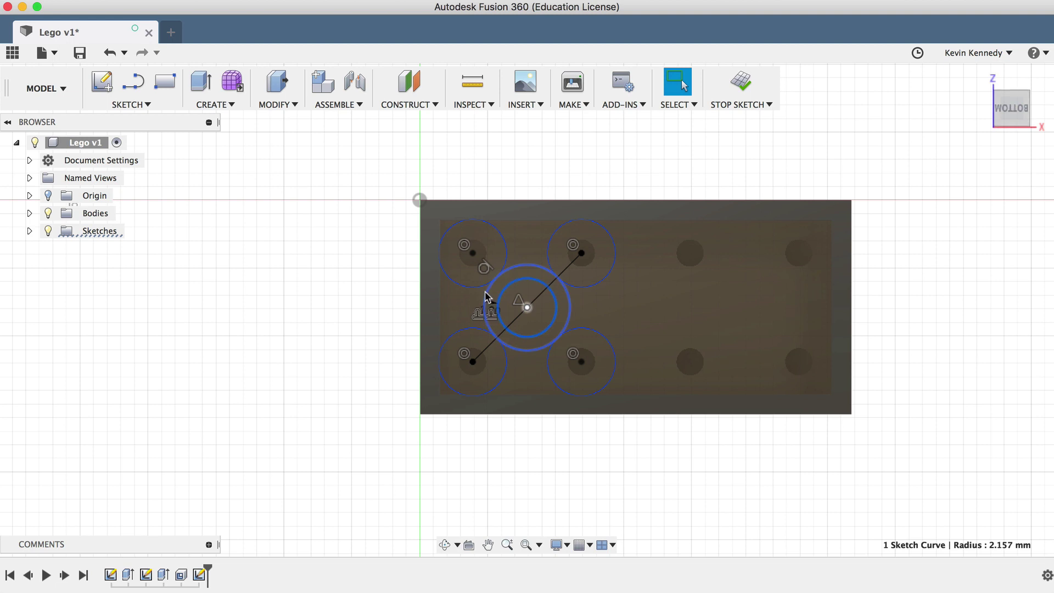
Step: Rectangular-pattern the inner and outer circles into 3 copies spaced 16 mm apart
{"action": "left_click", "coordinate": [486, 297]}
{"action": "left_click", "coordinate": [132, 104]}
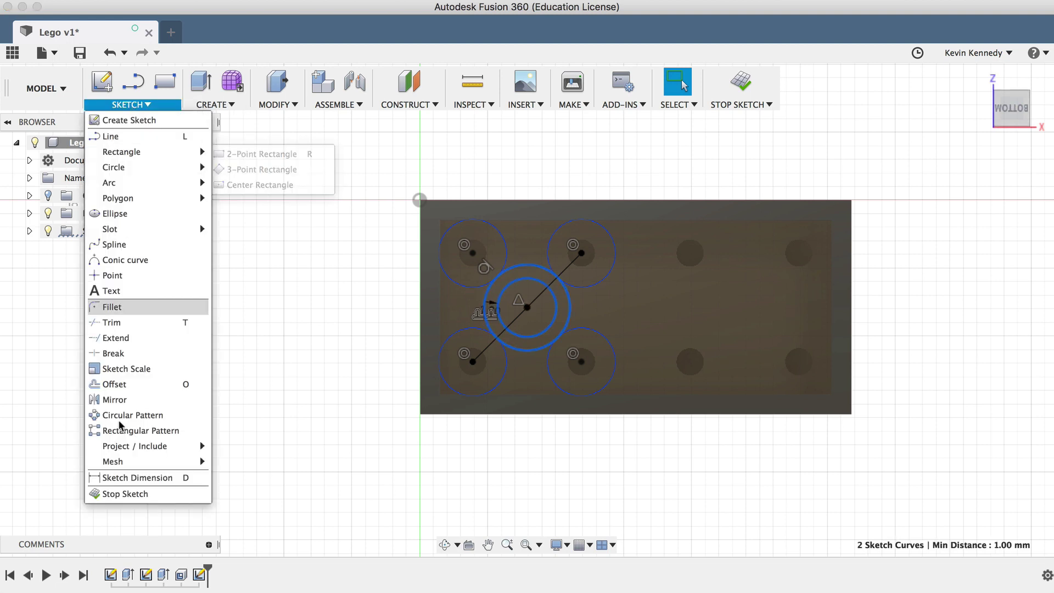
{"action": "left_click", "coordinate": [119, 431]}
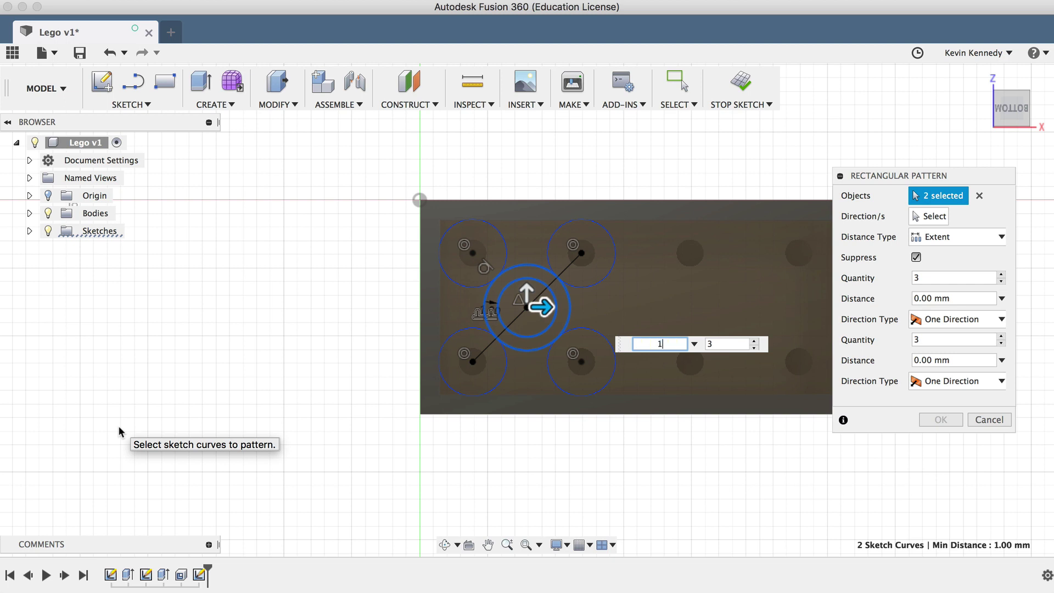
{"action": "type", "text": "16"}
{"action": "key", "text": "Tab"}
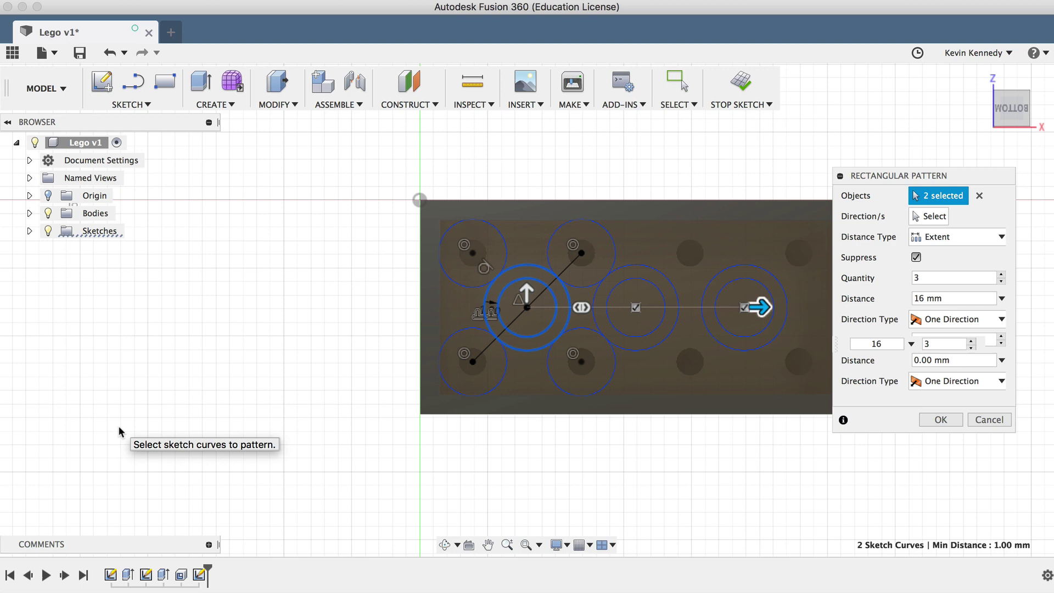
{"action": "key", "text": "Return"}
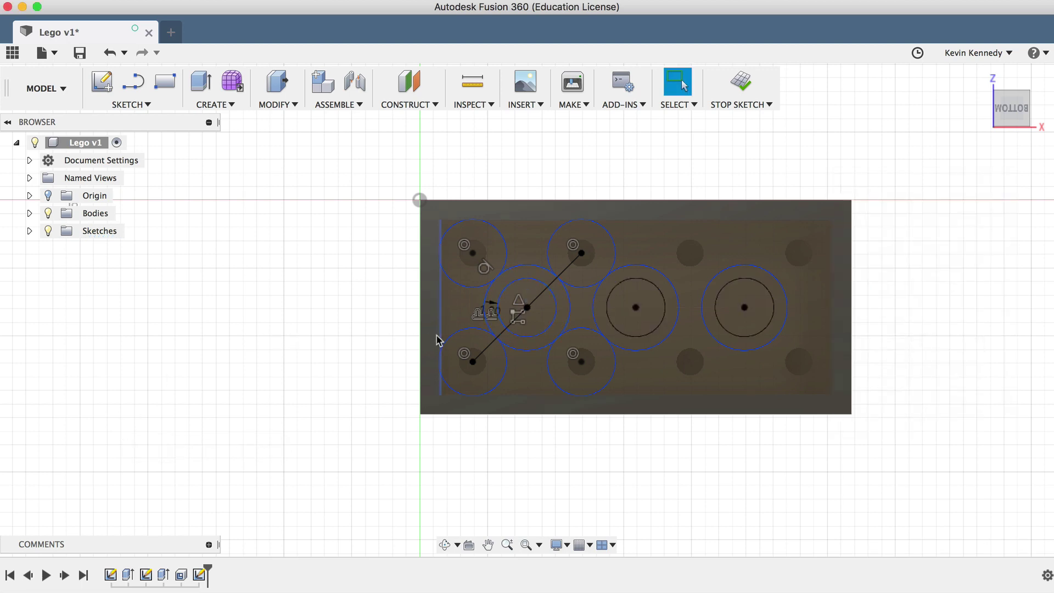
Step: Trim away the three diagonal line pieces lying inside the left tube ring
{"action": "scroll", "coordinate": [498, 335], "scroll_direction": "up", "scroll_amount": 3}
{"action": "scroll", "coordinate": [498, 336], "scroll_direction": "right", "scroll_amount": 5}
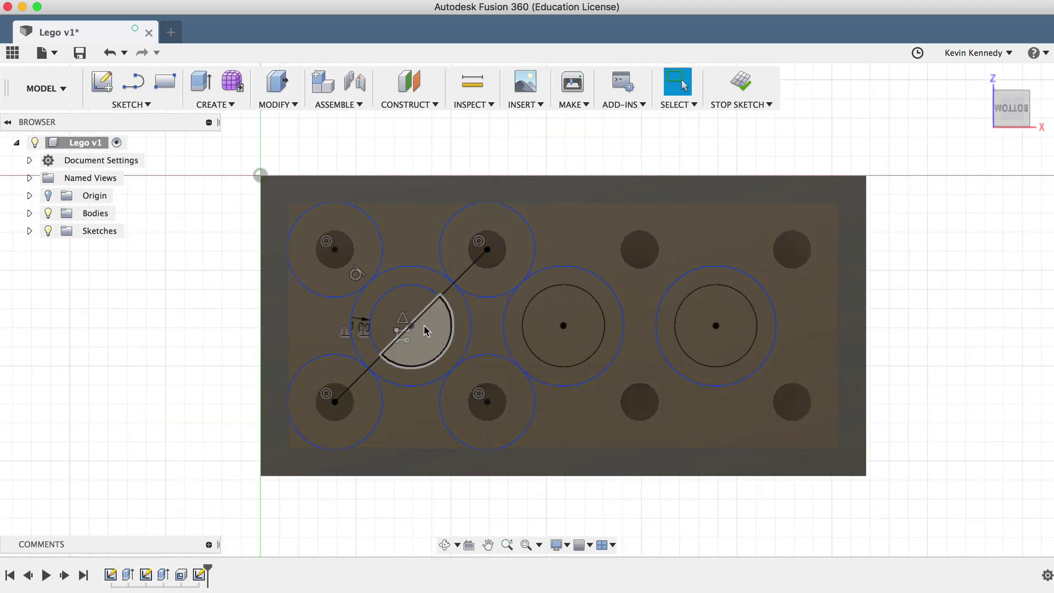
{"action": "key", "text": "t"}
{"action": "left_click", "coordinate": [426, 312]}
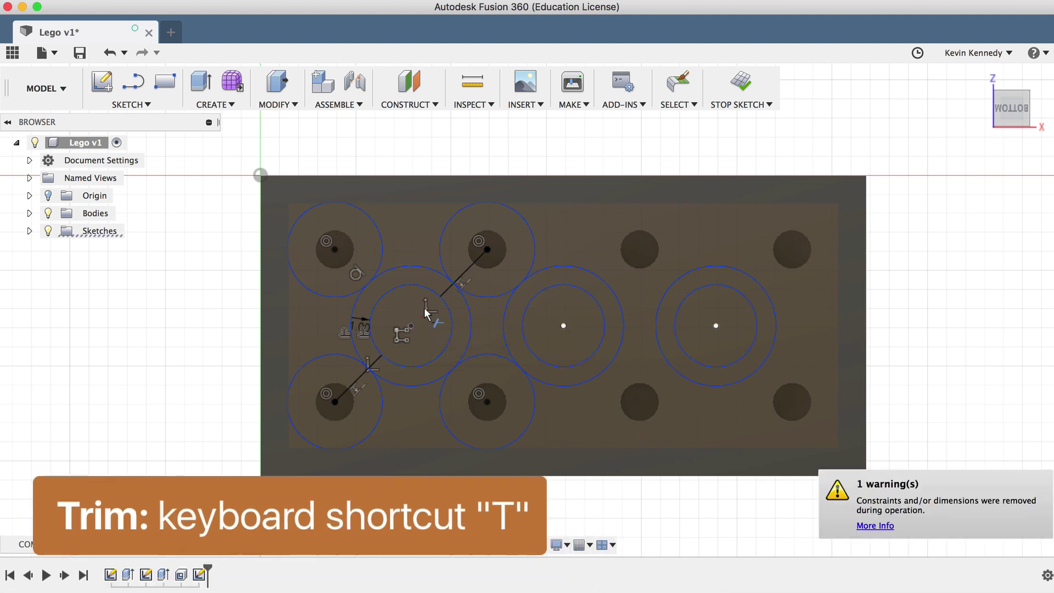
{"action": "left_click", "coordinate": [376, 361]}
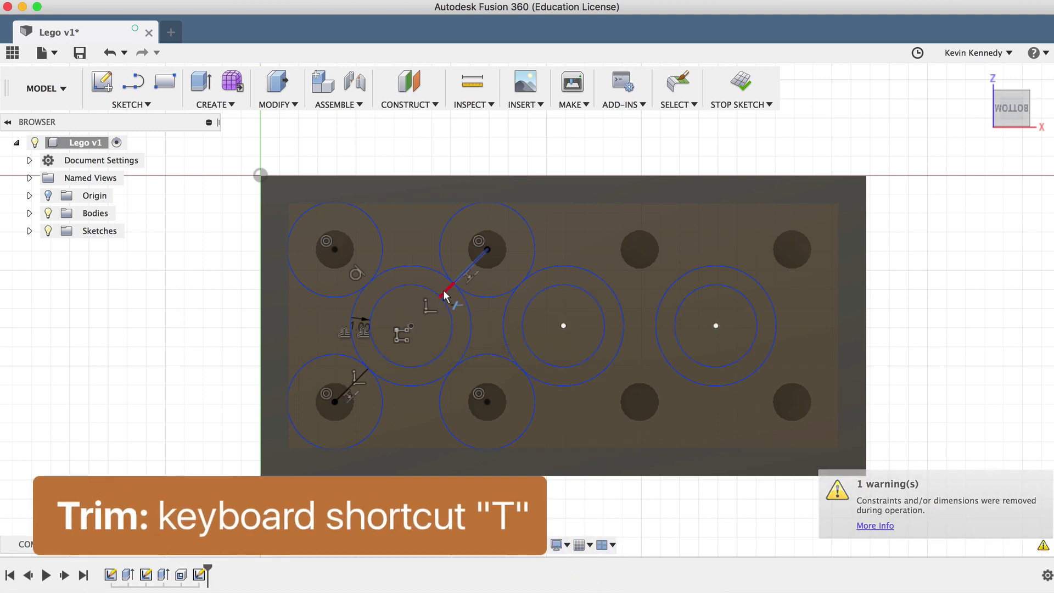
{"action": "left_click", "coordinate": [446, 296]}
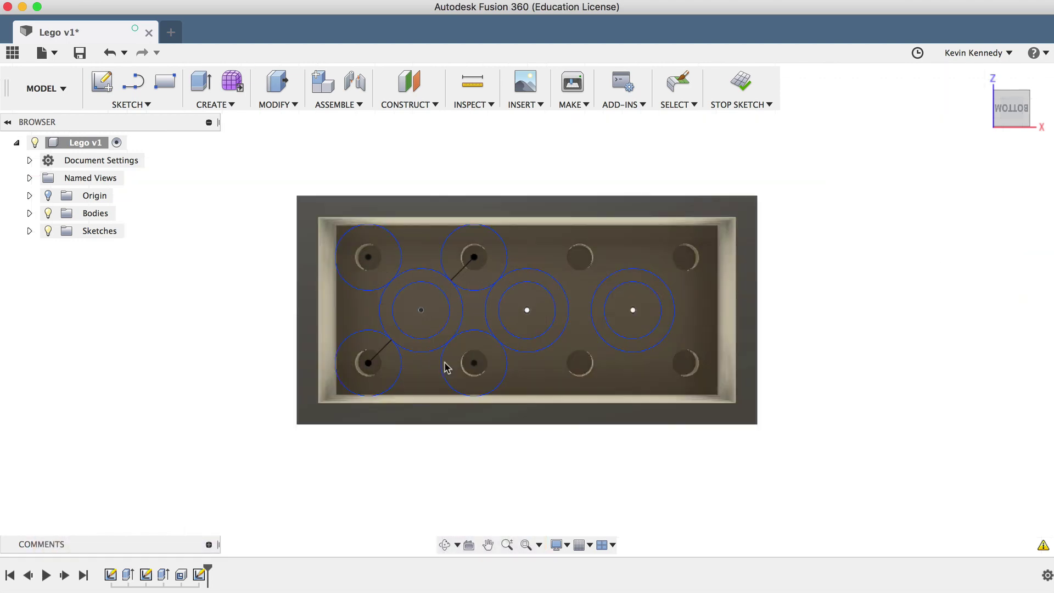
Step: Extrude the three ring profiles 8.1 mm with Join to create the support tubes
{"action": "key", "text": "e"}
{"action": "left_click", "coordinate": [444, 344]}
{"action": "left_click", "coordinate": [555, 335]}
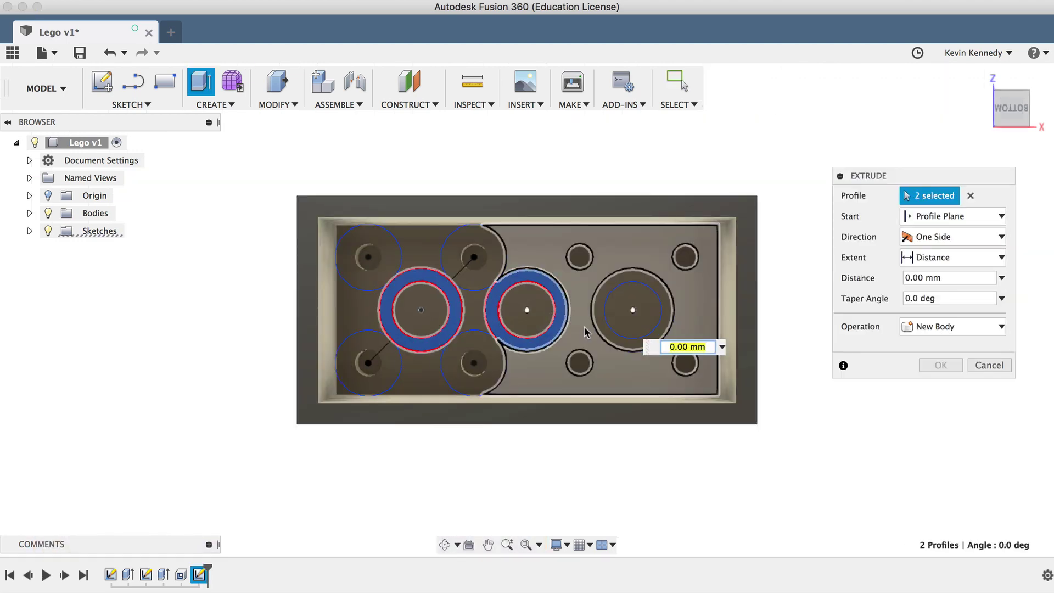
{"action": "left_click", "coordinate": [603, 331]}
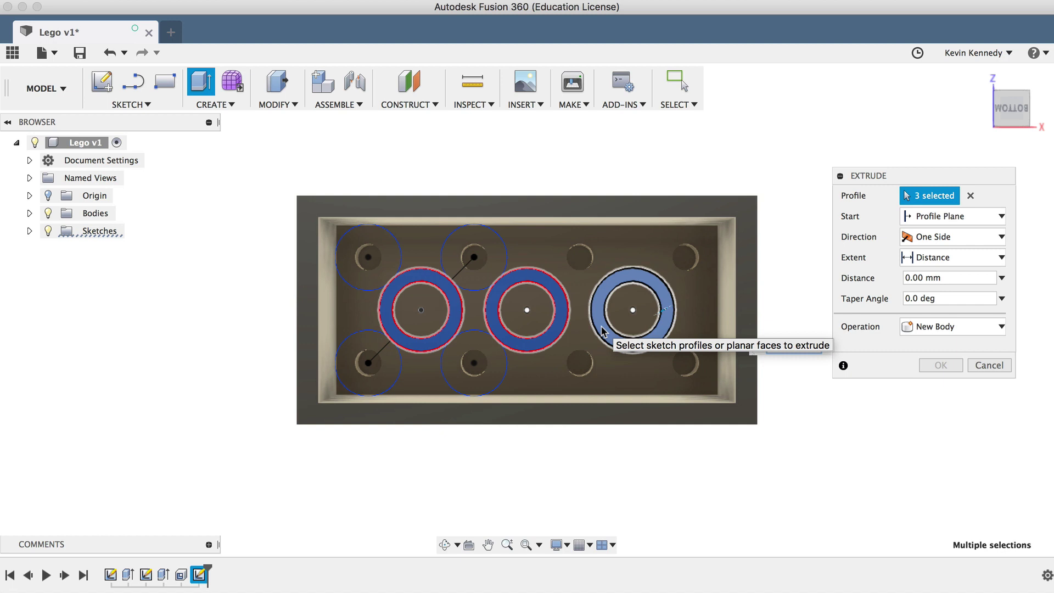
{"action": "type", "text": "8.1"}
{"action": "key", "text": "Return"}
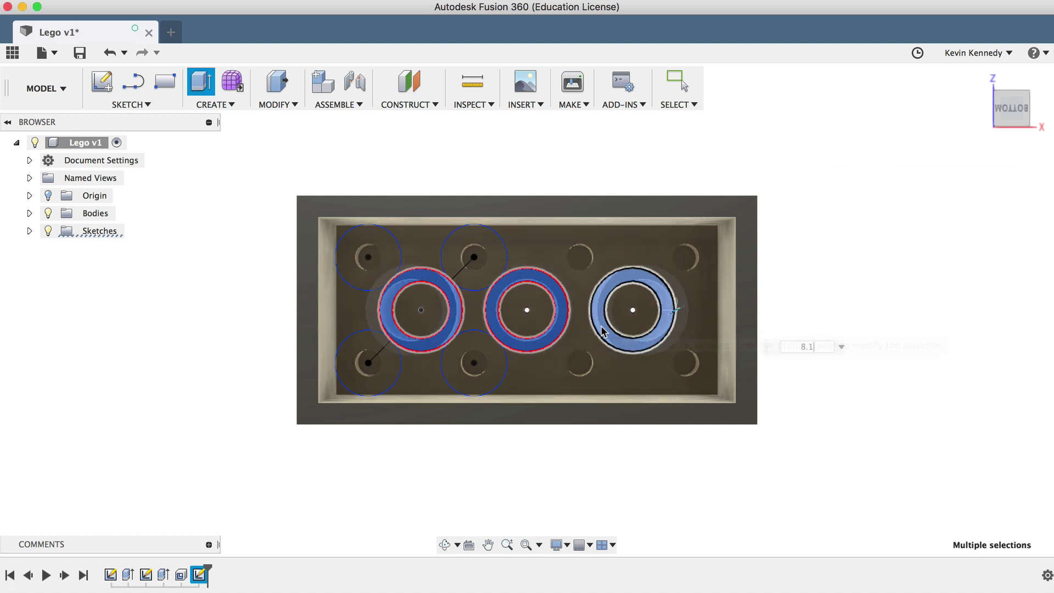
{"action": "left_click", "coordinate": [449, 543]}
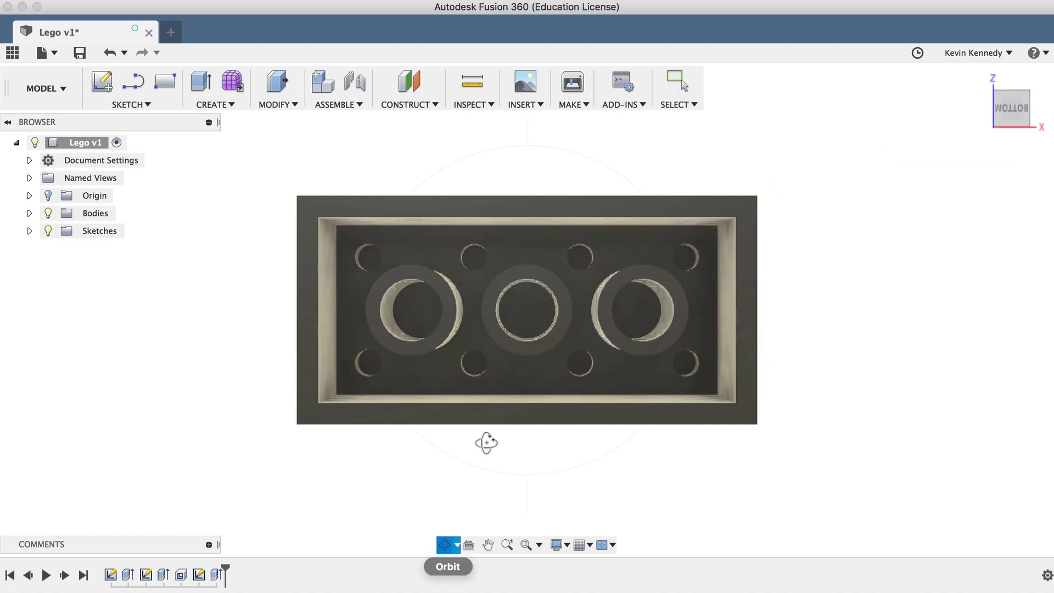
{"action": "left_click_drag", "start_coordinate": [485, 440], "coordinate": [601, 279]}
{"action": "left_click_drag", "start_coordinate": [564, 329], "coordinate": [810, 295]}
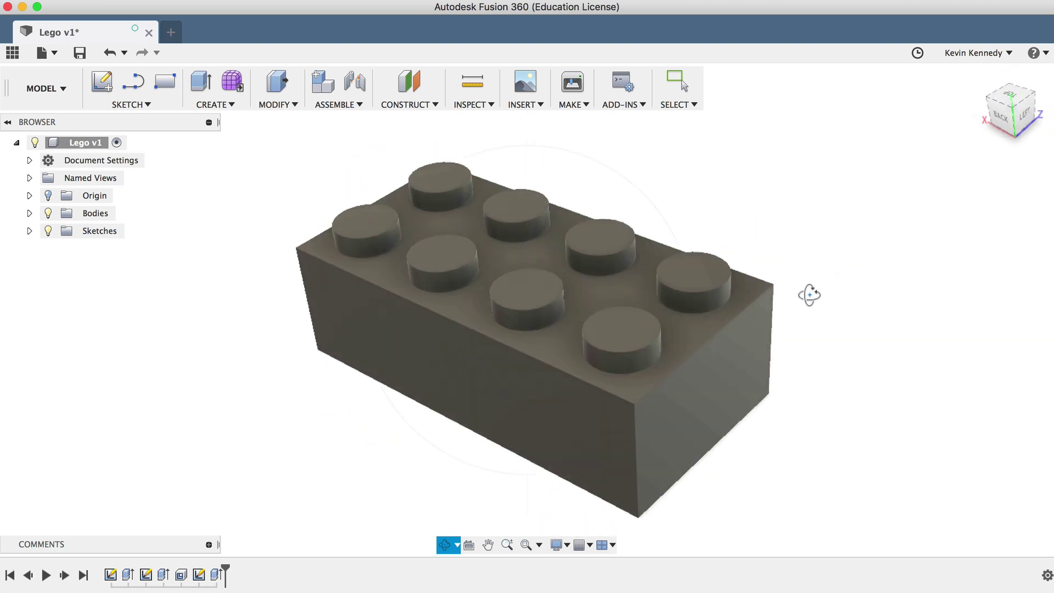
{"action": "left_click_drag", "start_coordinate": [680, 354], "coordinate": [729, 352]}
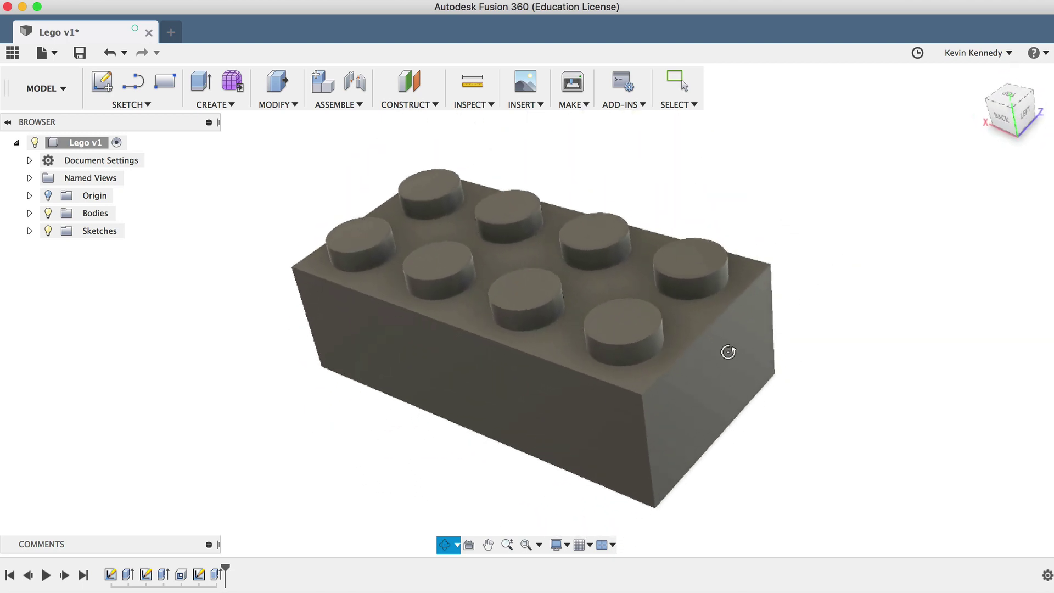
Step: Start a fillet by selecting the four top outer edges and eight stud rims
{"action": "key", "text": "Escape"}
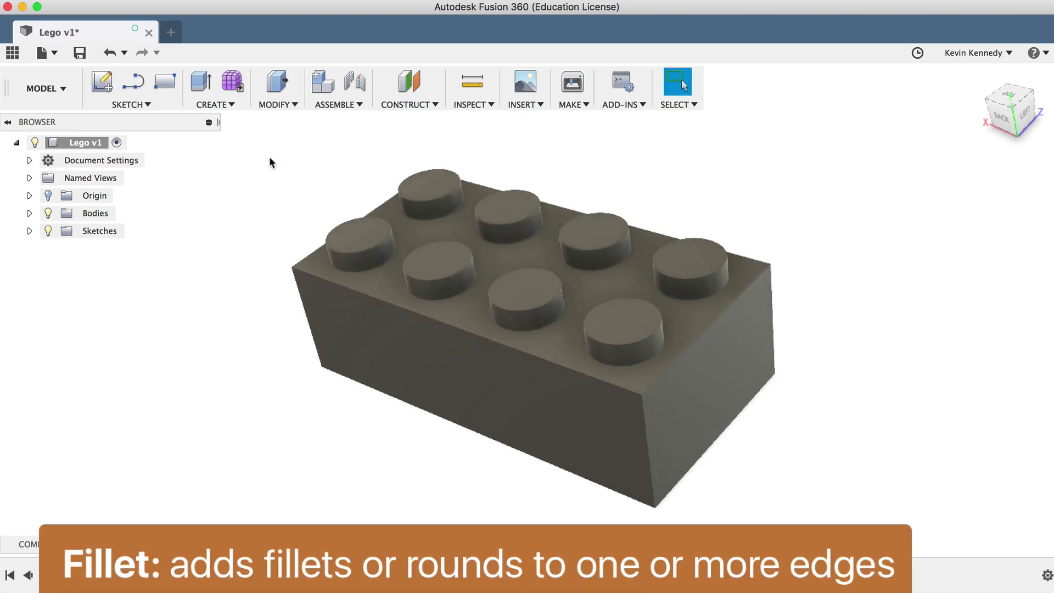
{"action": "left_click", "coordinate": [285, 105]}
{"action": "mouse_move", "coordinate": [298, 139]}
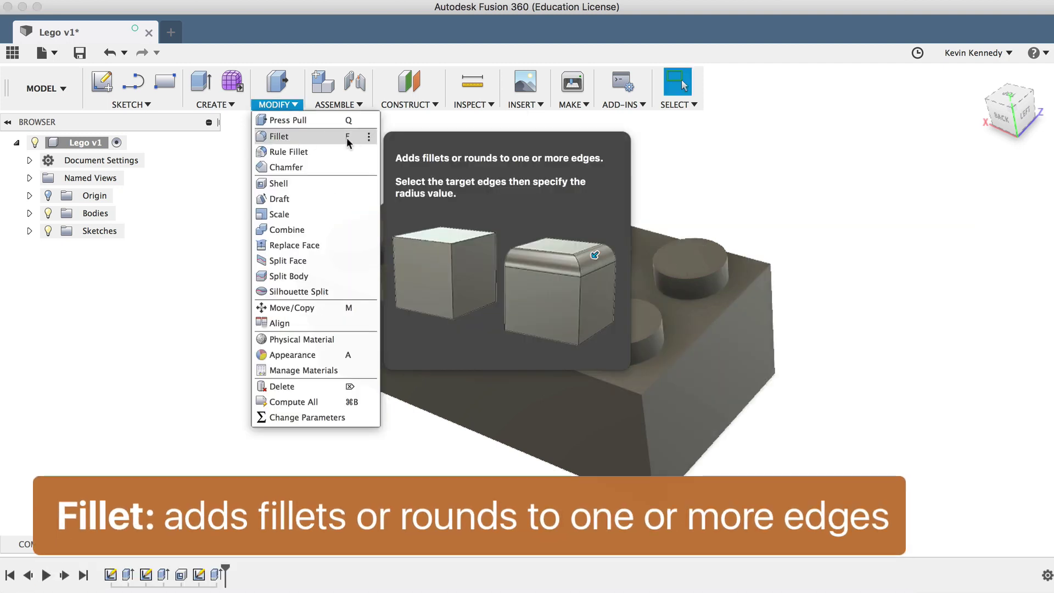
{"action": "left_click", "coordinate": [200, 191]}
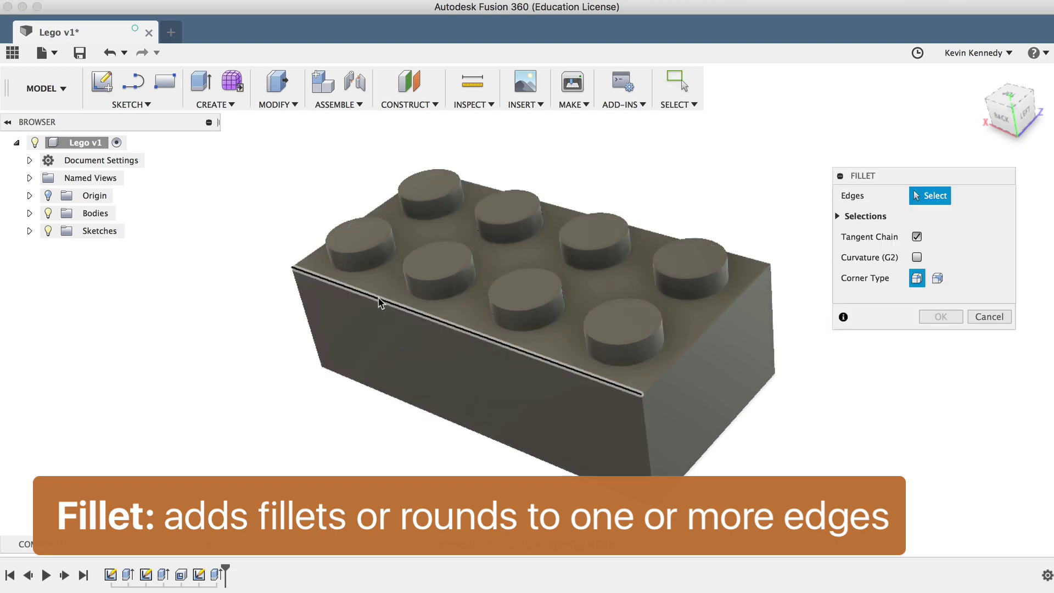
{"action": "left_click", "coordinate": [379, 303]}
{"action": "left_click", "coordinate": [313, 260]}
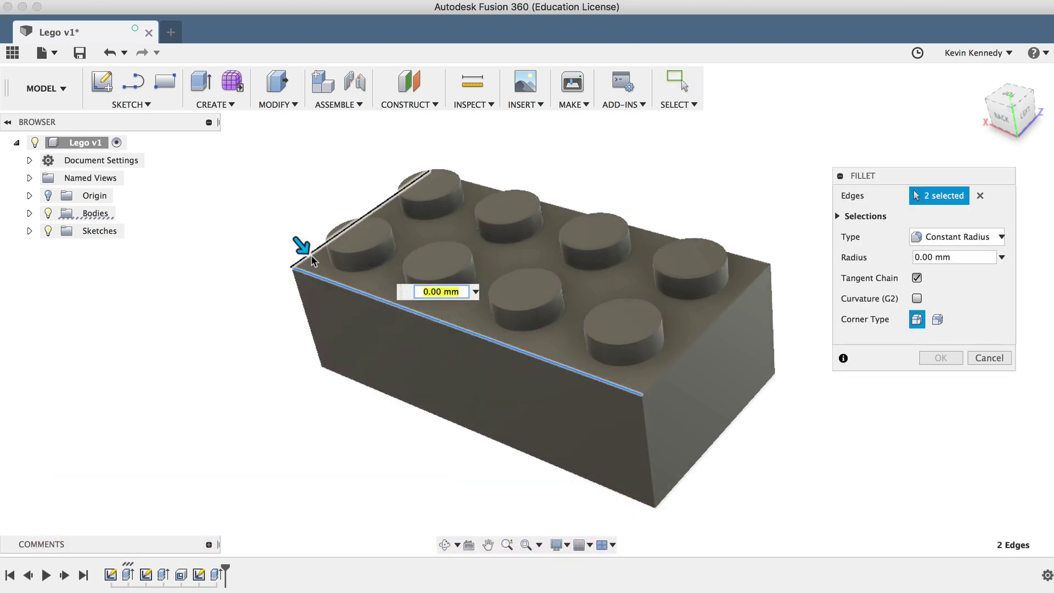
{"action": "left_click", "coordinate": [752, 259]}
{"action": "left_click", "coordinate": [727, 307]}
{"action": "left_click", "coordinate": [699, 279]}
{"action": "left_click", "coordinate": [593, 249]}
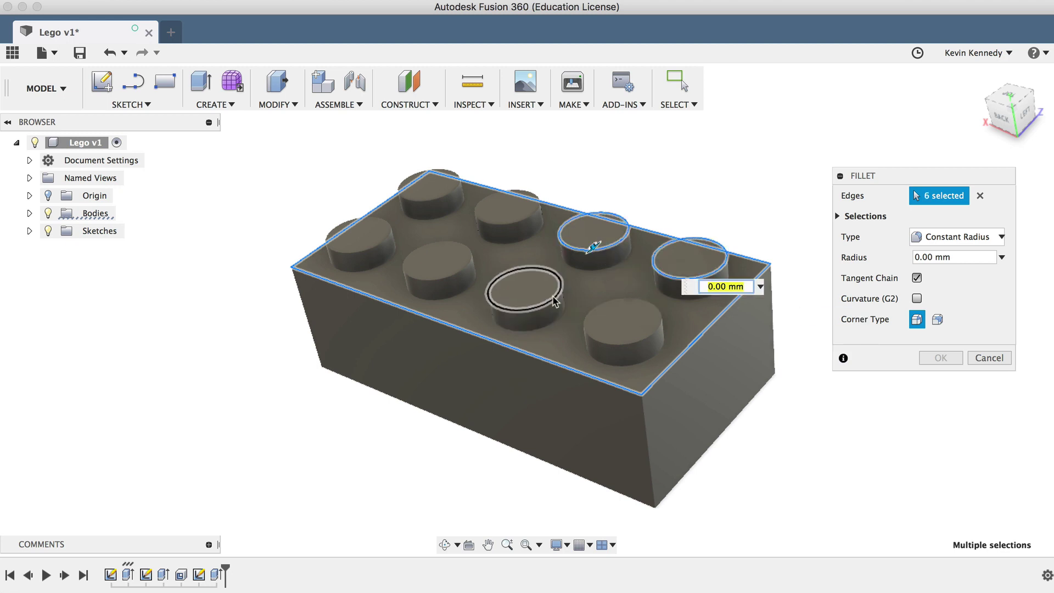
{"action": "left_click", "coordinate": [555, 301]}
{"action": "left_click", "coordinate": [599, 307]}
{"action": "left_click", "coordinate": [464, 268]}
{"action": "left_click", "coordinate": [508, 224]}
{"action": "left_click", "coordinate": [439, 203]}
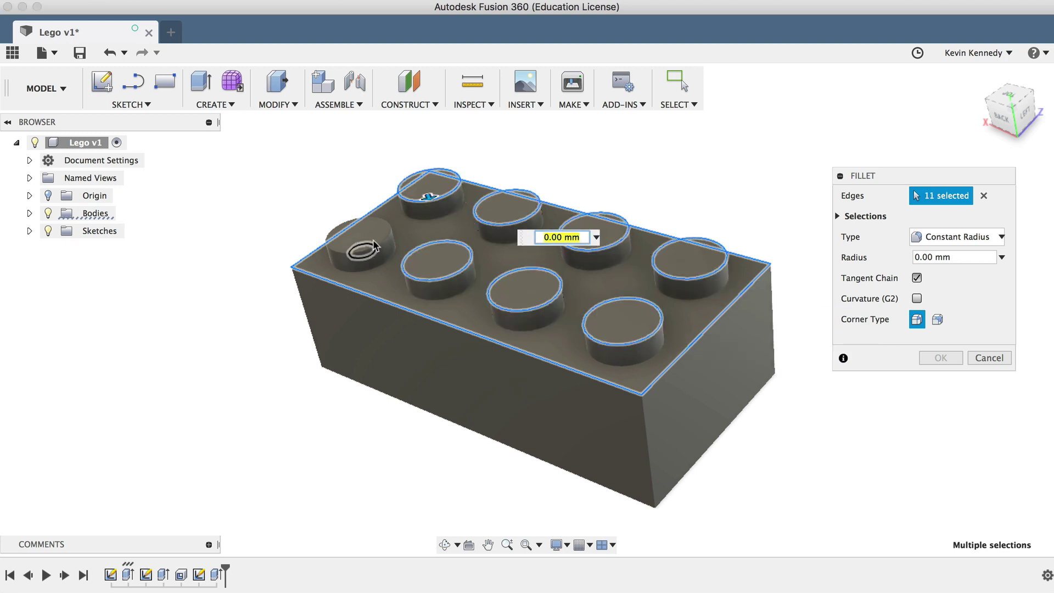
{"action": "left_click", "coordinate": [373, 245]}
Step: Add the four vertical corner edges and four tube rims, applying a 0.4 mm radius
{"action": "left_click", "coordinate": [648, 440]}
{"action": "left_click", "coordinate": [773, 318]}
{"action": "left_click", "coordinate": [306, 319]}
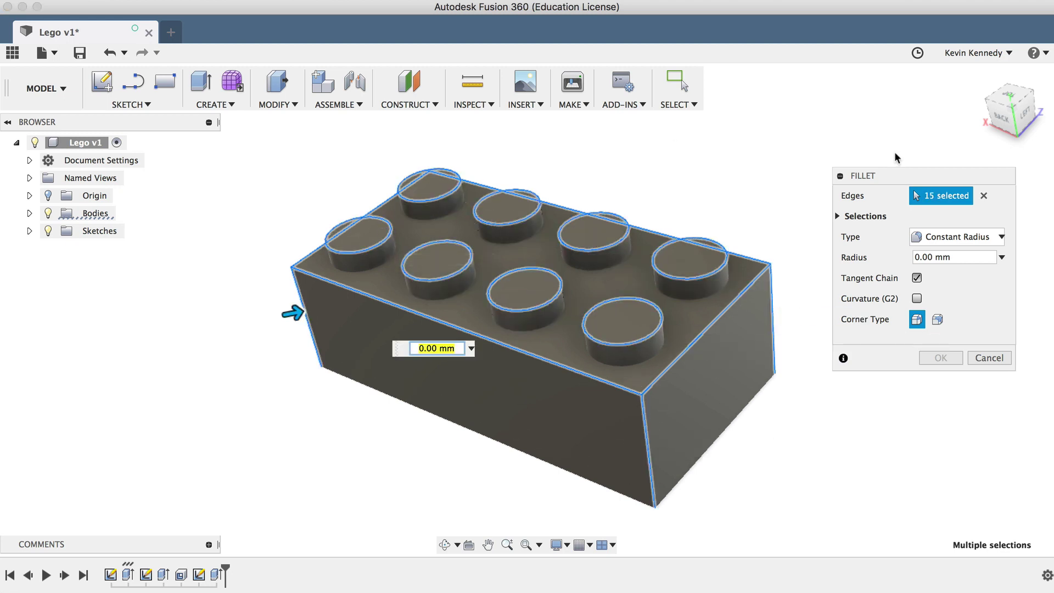
{"action": "middle_click_drag", "start_coordinate": [714, 385], "coordinate": [612, 513], "text": "shift"}
{"action": "left_click", "coordinate": [617, 466]}
{"action": "mouse_move", "coordinate": [616, 467]}
{"action": "middle_mouse_down", "text": "shift"}
{"action": "mouse_move", "coordinate": [527, 310]}
{"action": "mouse_move", "coordinate": [571, 200]}
{"action": "middle_mouse_up", "text": "shift"}
{"action": "left_click", "coordinate": [604, 175]}
{"action": "left_click", "coordinate": [602, 185]}
{"action": "left_click", "coordinate": [576, 206]}
{"action": "left_click", "coordinate": [483, 258]}
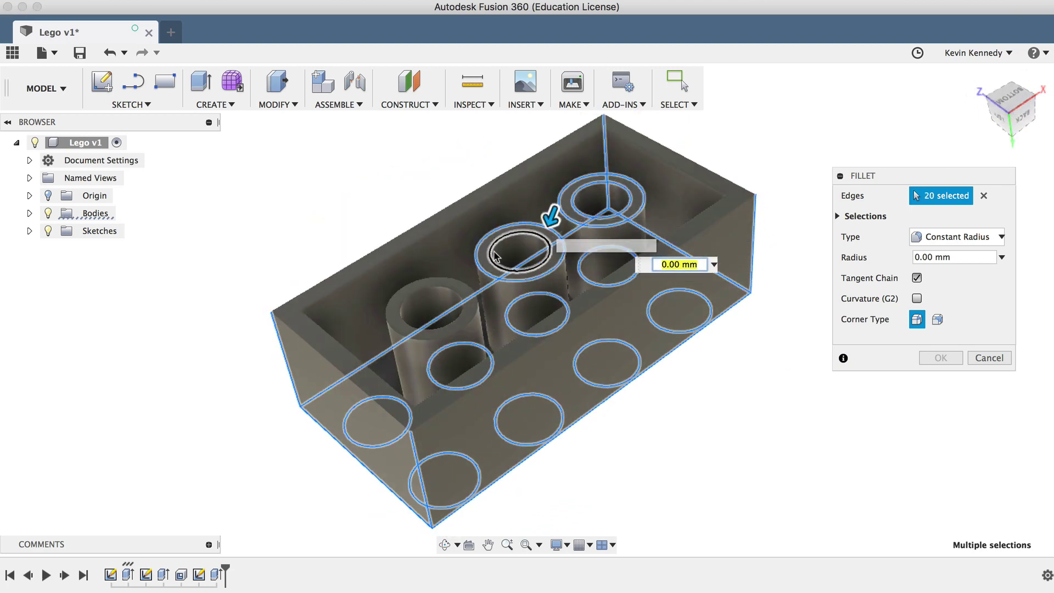
{"action": "type", "text": "0.4"}
{"action": "key", "text": "Return"}
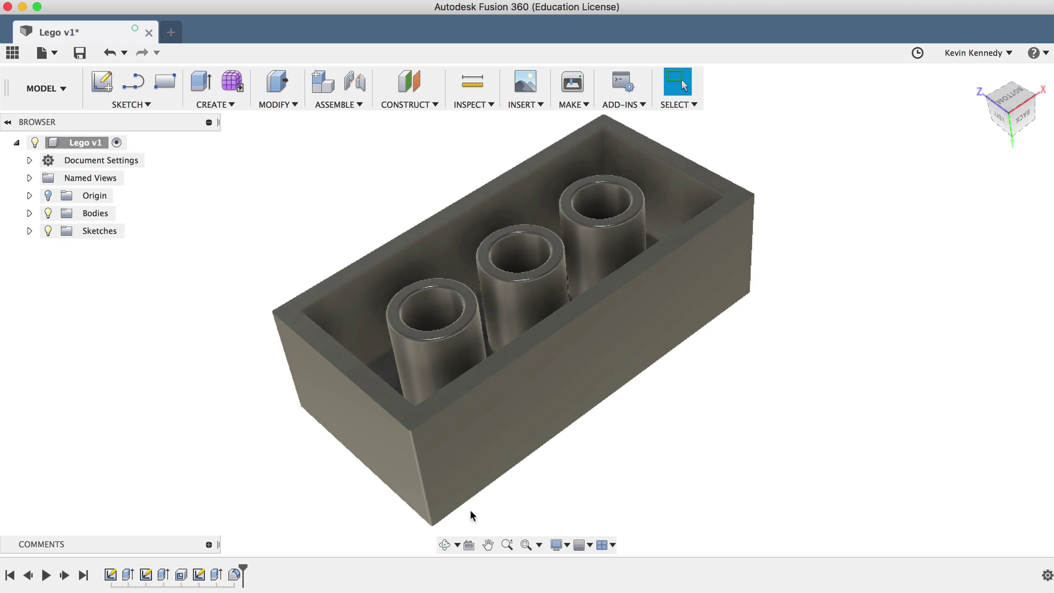
{"action": "left_click", "coordinate": [445, 545]}
{"action": "left_click_drag", "start_coordinate": [666, 273], "coordinate": [713, 498]}
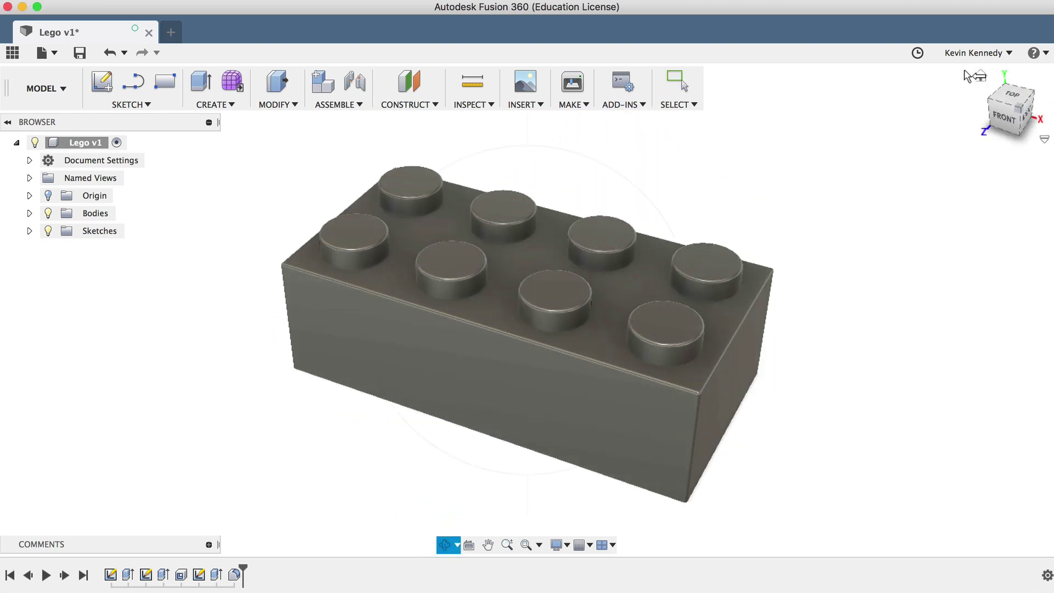
{"action": "left_click", "coordinate": [981, 77]}
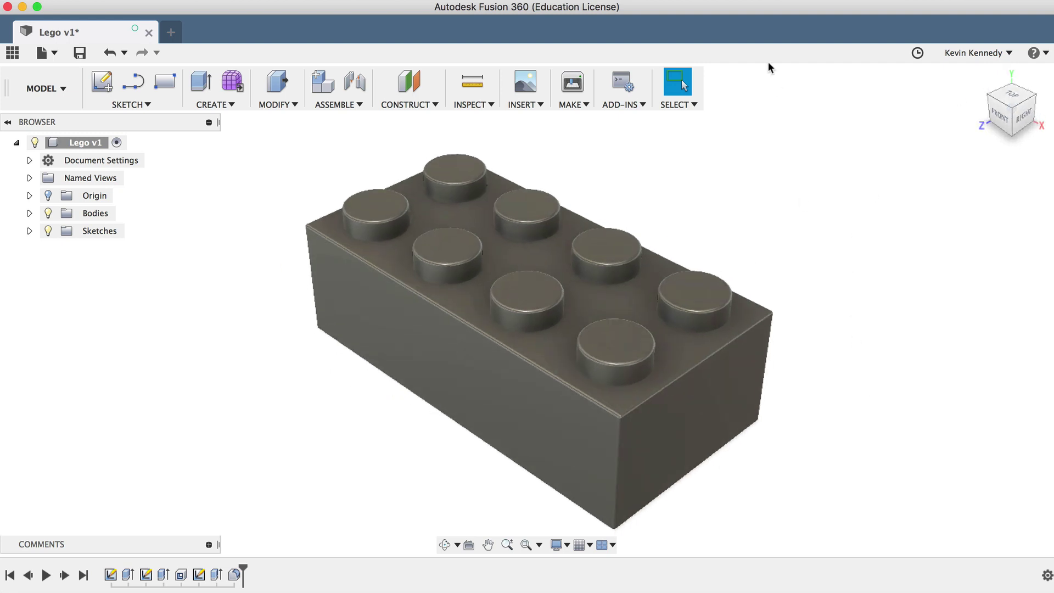
{"action": "left_click", "coordinate": [445, 545]}
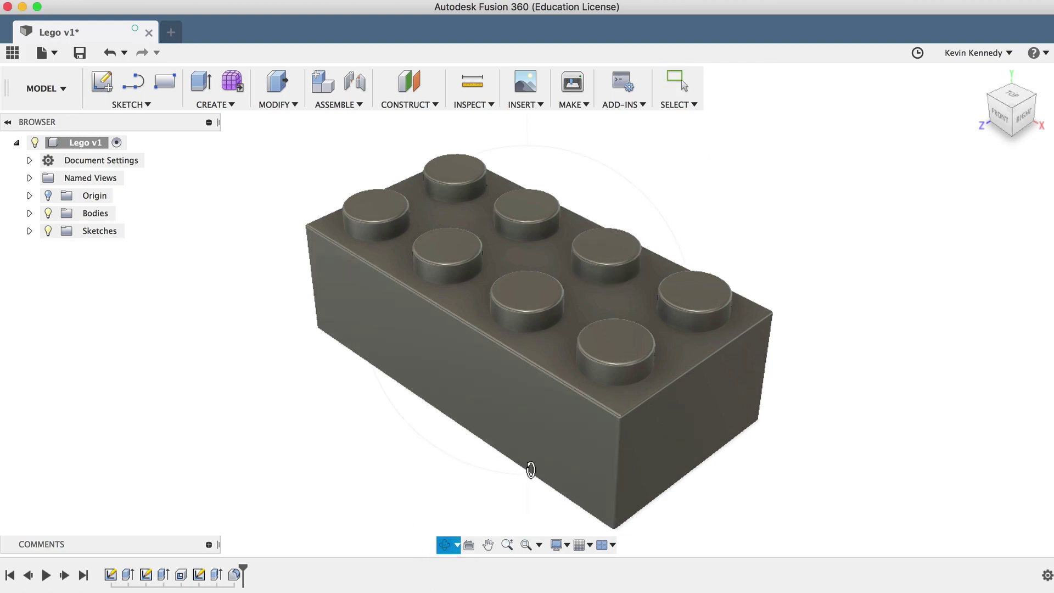